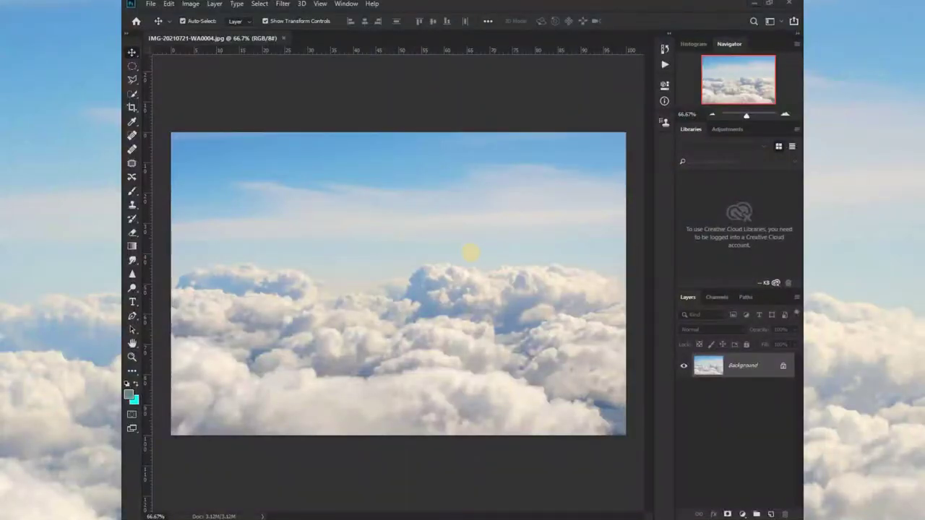
Open the floating rock island photo from the Explorer folder as a second Photoshop tab.
scroll(470, 253, down, 3)
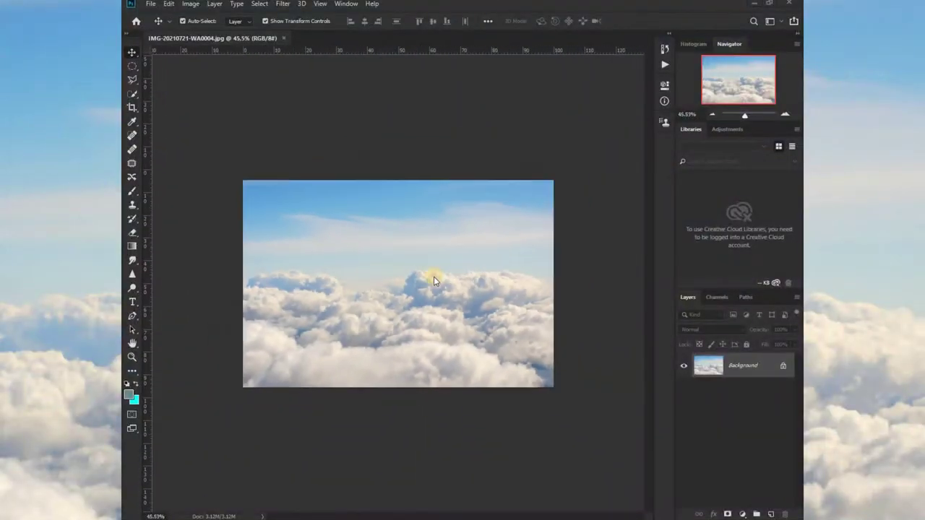
scroll(434, 274, up, 2)
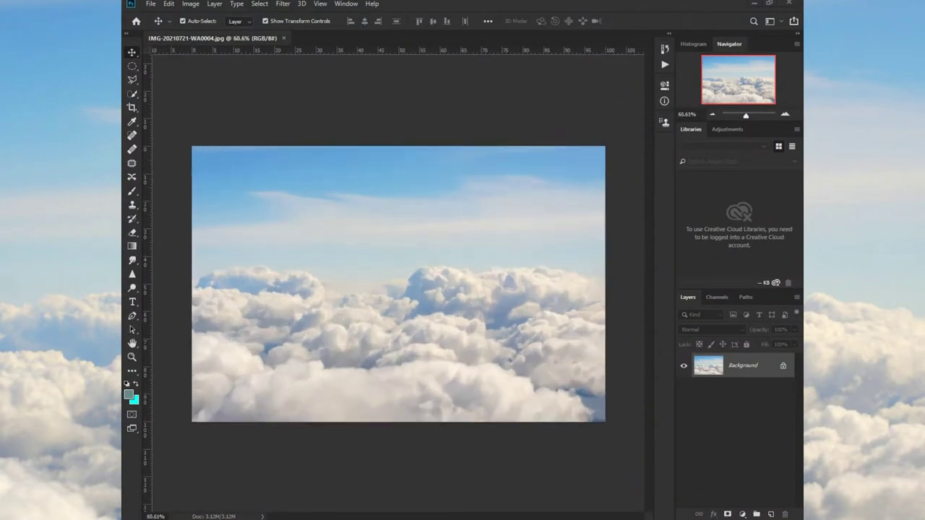
click(756, 8)
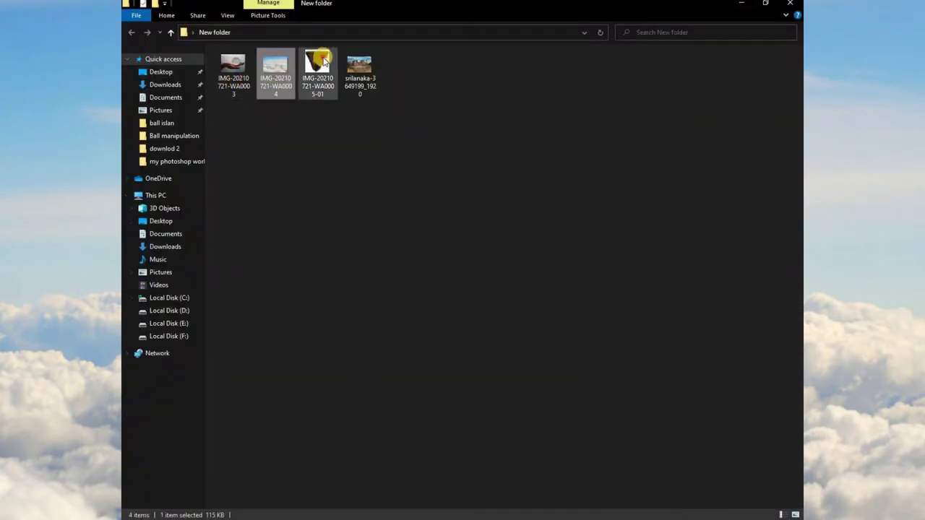
mouse_move(323, 62)
mouse_down()
mouse_move(506, 516)
mouse_move(590, 31)
mouse_up()
scroll(282, 265, down, 3)
Use Select and Mask to isolate the island from its white background and confirm.
scroll(282, 253, up, 1)
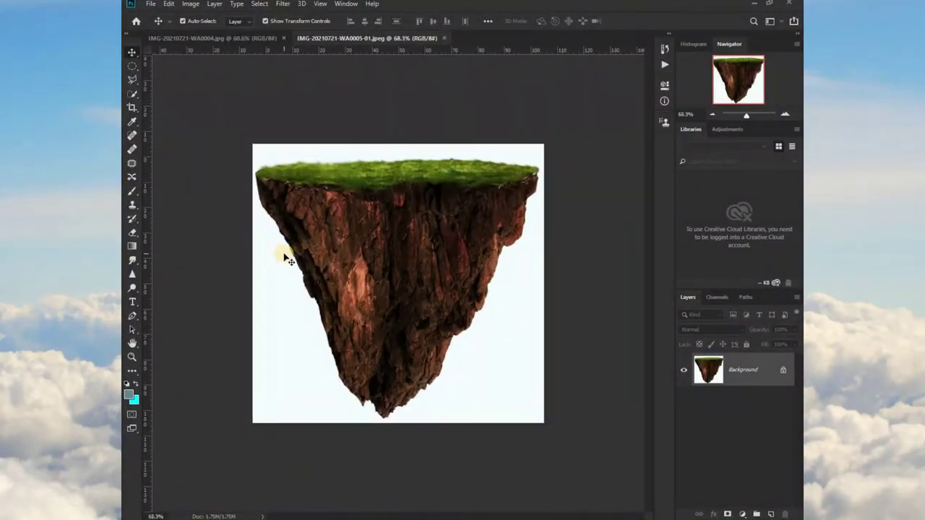
scroll(282, 256, up, 1)
scroll(295, 227, up, 1)
scroll(302, 226, up, 1)
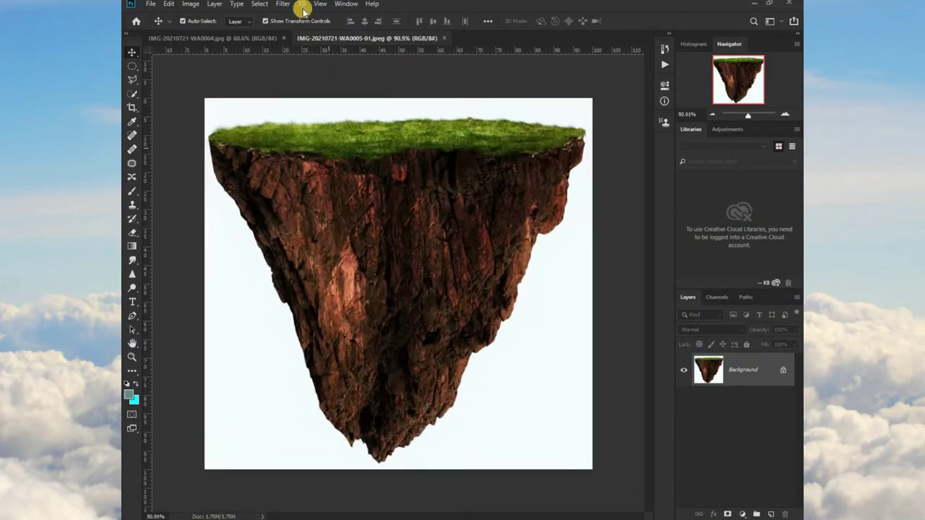
click(262, 5)
click(283, 143)
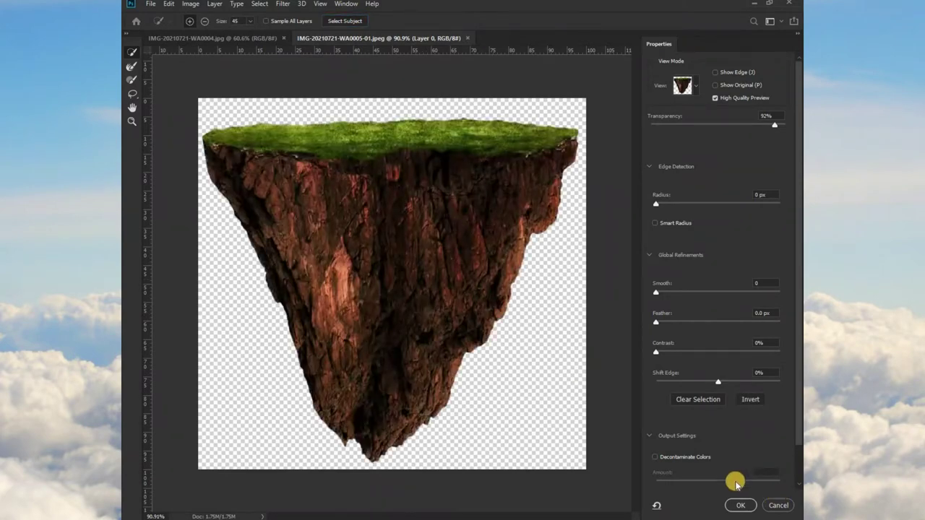
click(743, 506)
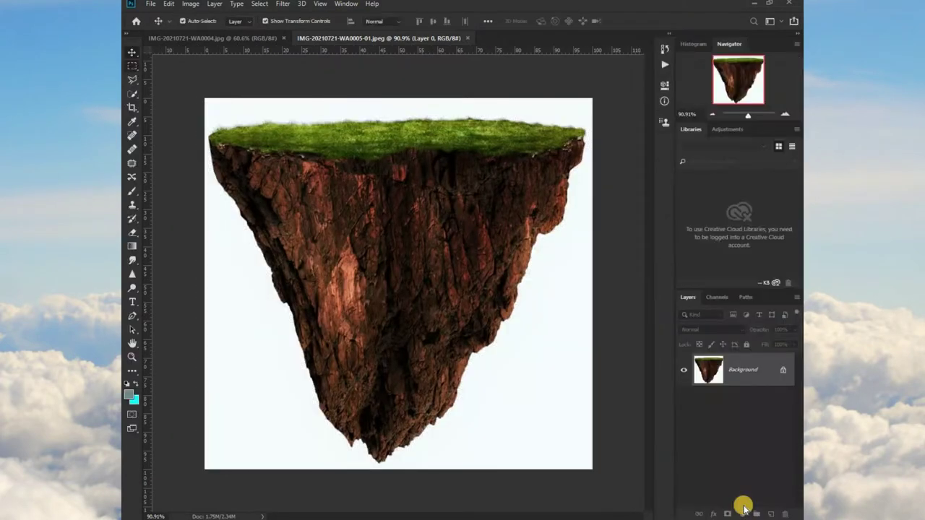
Move the island cut-out into the clouds as Layer 1, closing the island document unsaved.
mouse_move(381, 257)
mouse_down()
mouse_move(262, 140)
mouse_move(267, 20)
mouse_move(397, 250)
mouse_up()
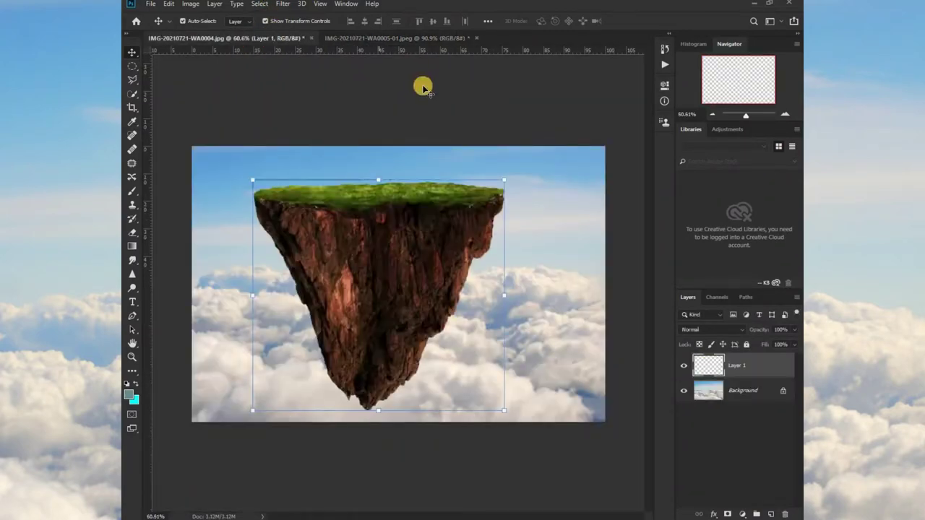
click(475, 38)
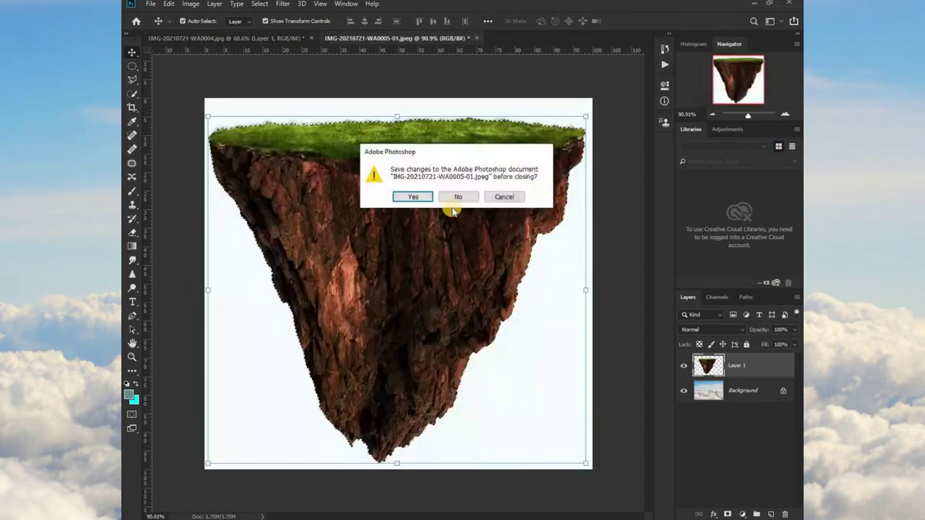
click(457, 198)
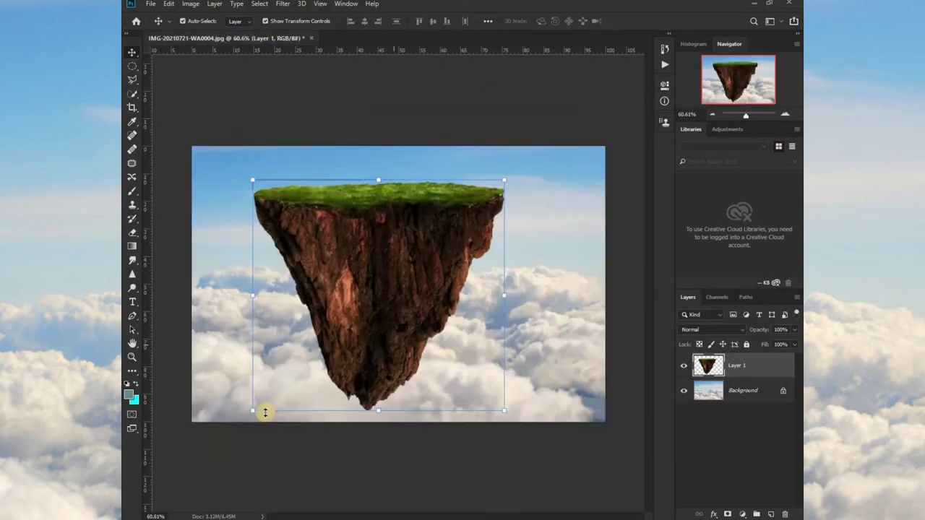
Scale the island to about 55% and lower it into the middle of the clouds.
drag(257, 412, 367, 306)
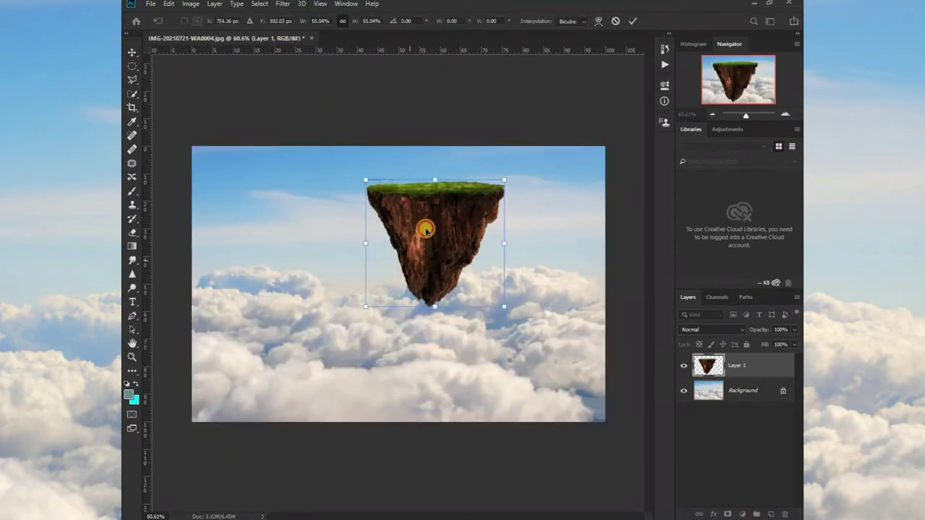
mouse_move(422, 229)
mouse_down()
mouse_move(390, 301)
mouse_move(405, 325)
mouse_up()
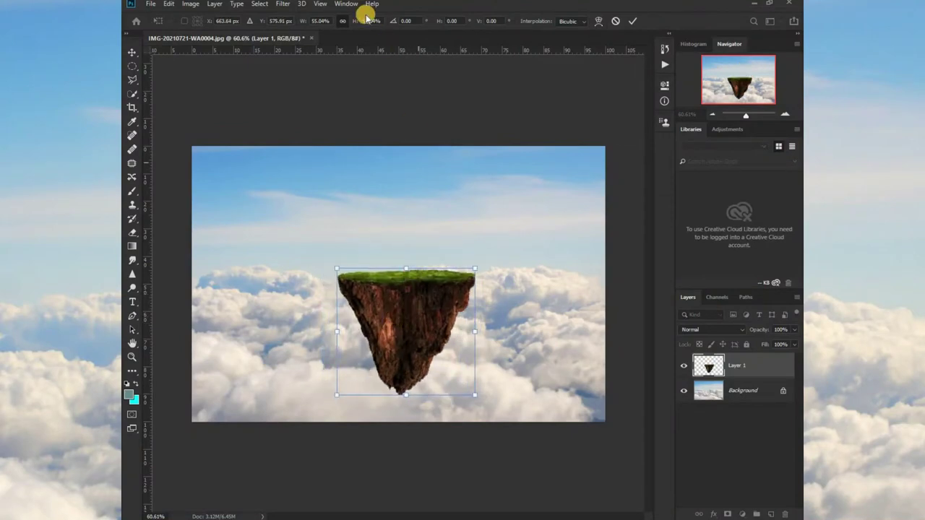
click(750, 6)
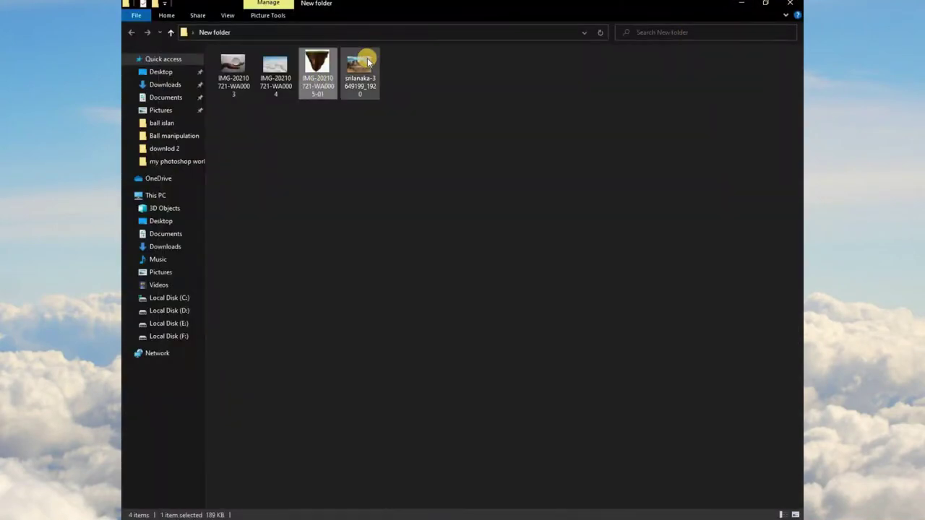
Commit the island transform and open srilanaka-3649199_1920.jpg in Photoshop.
mouse_move(367, 58)
mouse_down()
mouse_move(489, 506)
mouse_move(566, 30)
mouse_up()
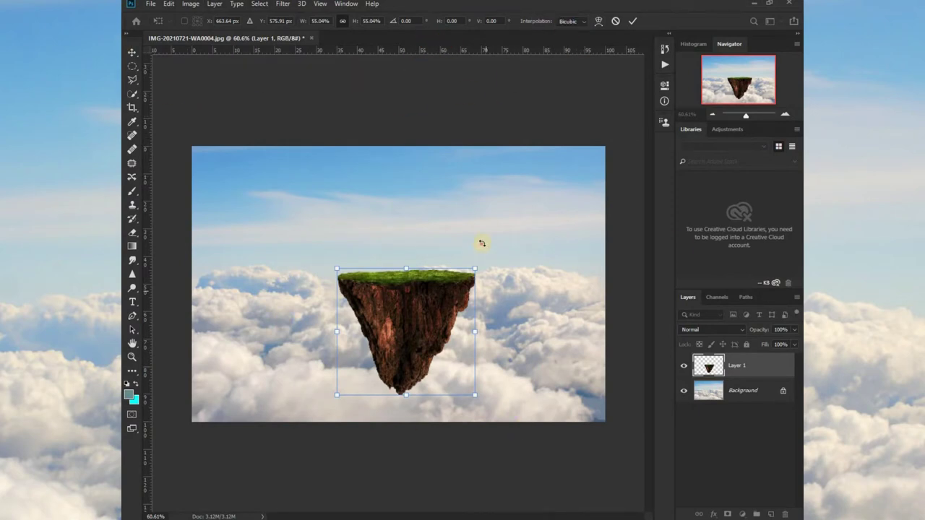
key(Return)
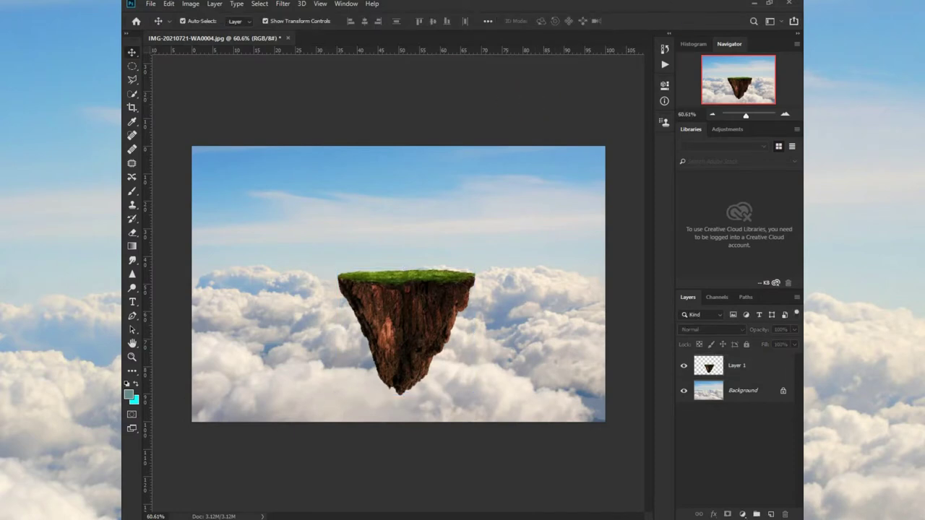
click(755, 4)
mouse_move(362, 75)
mouse_down()
mouse_move(491, 515)
mouse_move(505, 38)
mouse_up()
With Quick Selection, select the foreground ground, stairs and right-side ground.
click(131, 81)
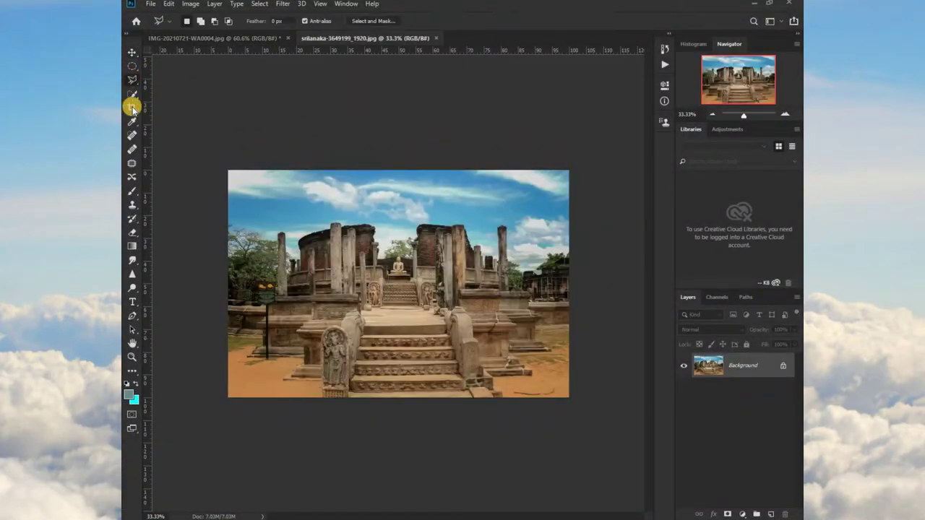
click(134, 97)
scroll(242, 309, up, 1)
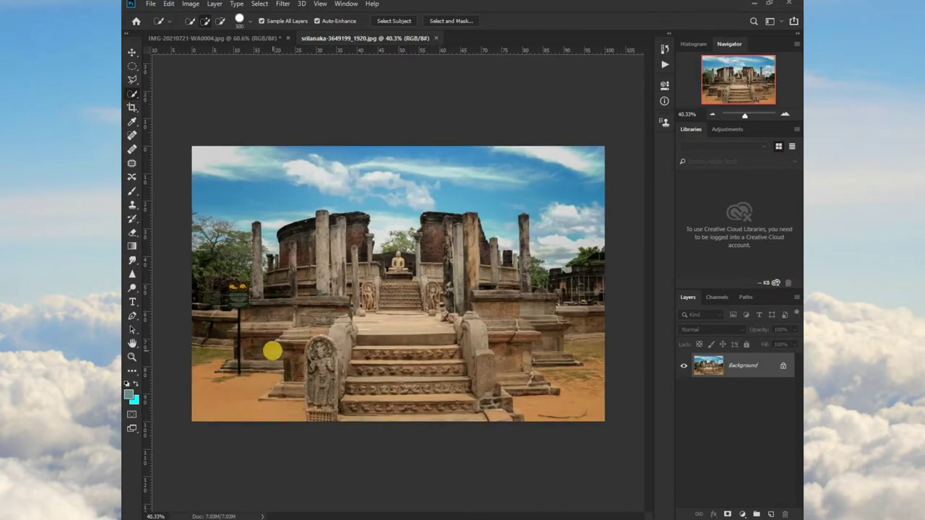
drag(365, 388, 351, 413)
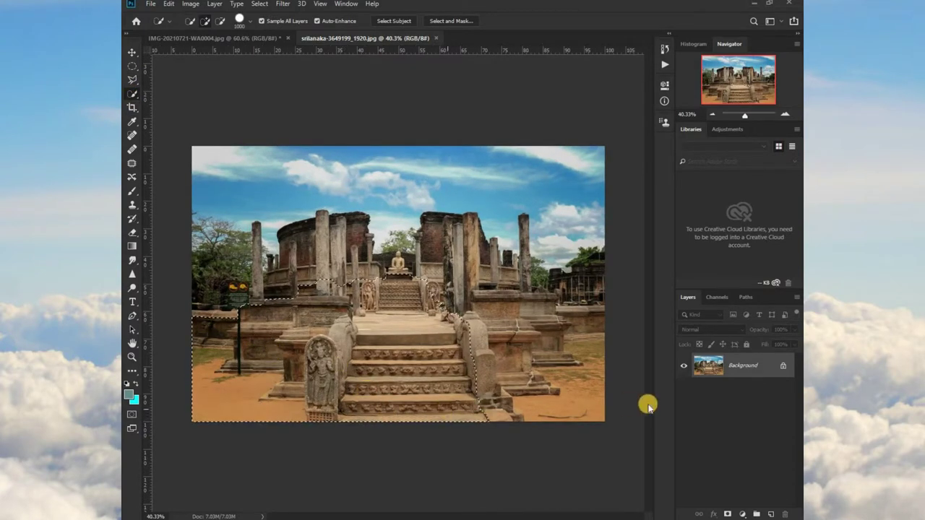
drag(535, 412, 388, 336)
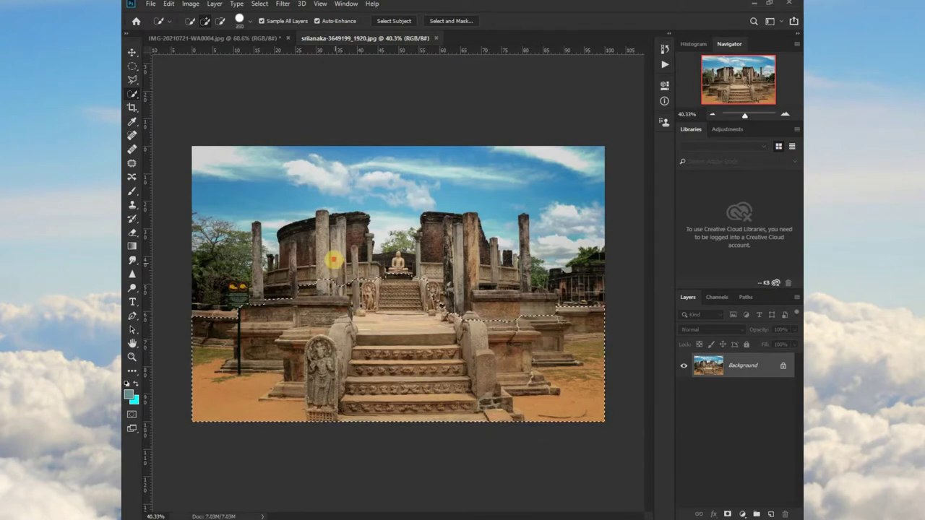
Add the left temple wall, upper central walls and right-centre pillars to the selection.
click(333, 260)
drag(481, 296, 460, 266)
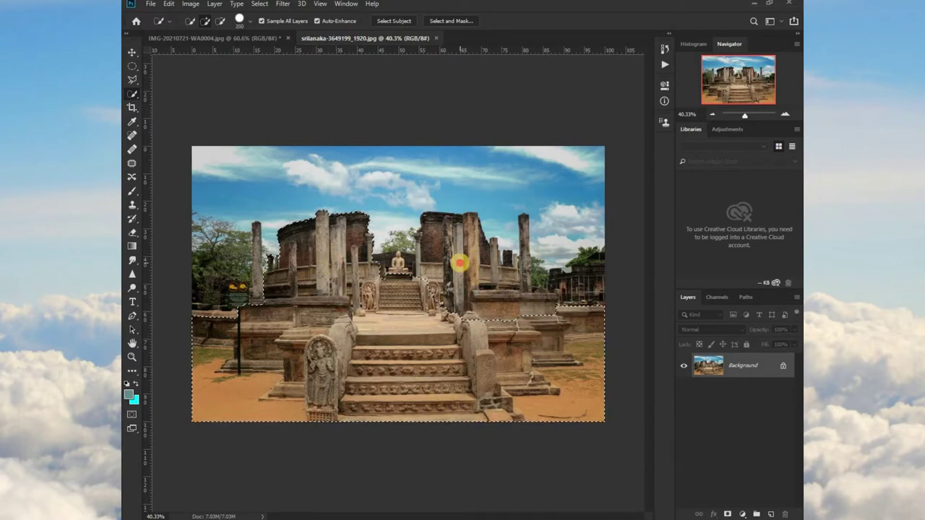
drag(398, 289, 396, 313)
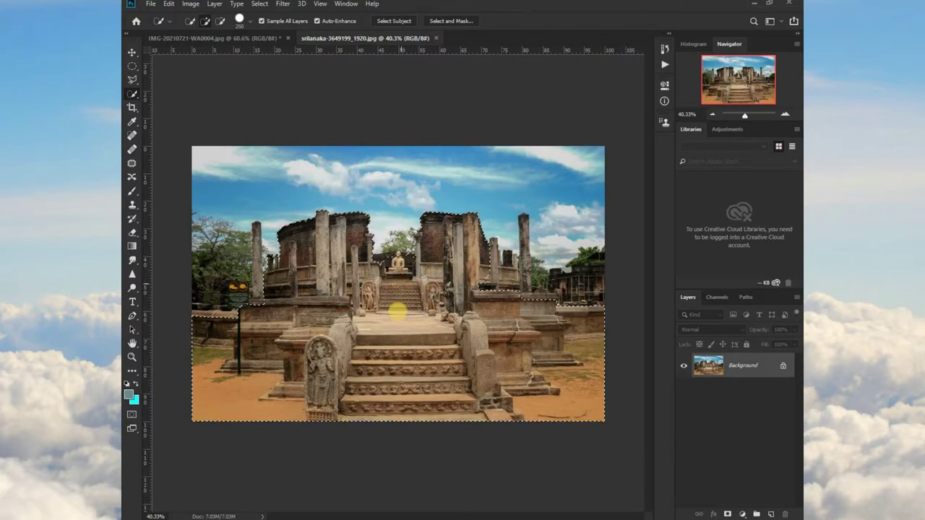
mouse_move(511, 292)
mouse_down()
mouse_move(481, 297)
mouse_move(498, 291)
mouse_move(512, 325)
mouse_move(471, 310)
mouse_up()
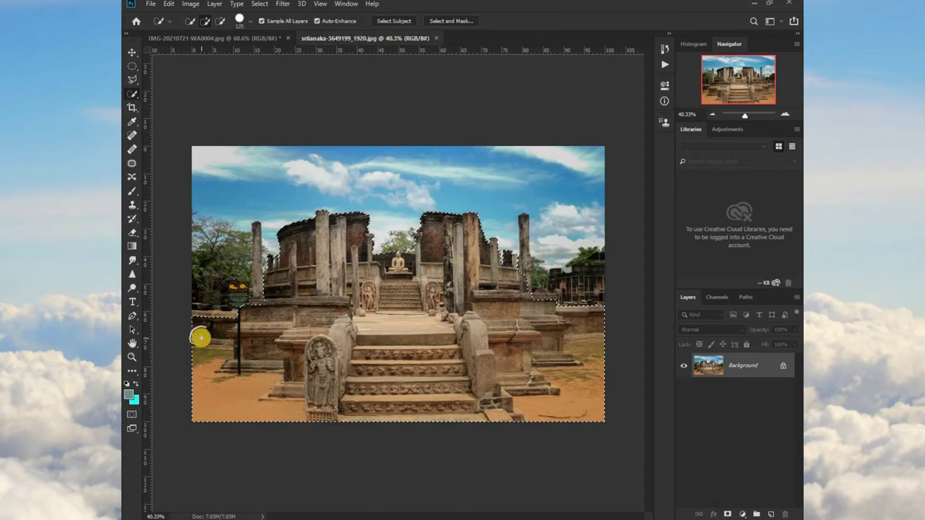
Shrink the selection brush and add the left pillar to the selection.
scroll(200, 334, up, 2)
scroll(217, 322, up, 1)
scroll(279, 195, up, 1)
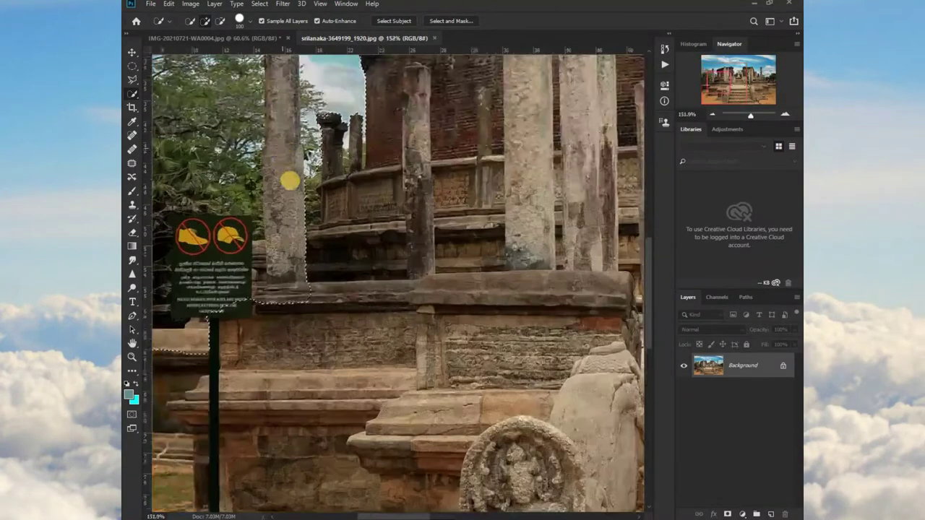
scroll(295, 156, down, 1)
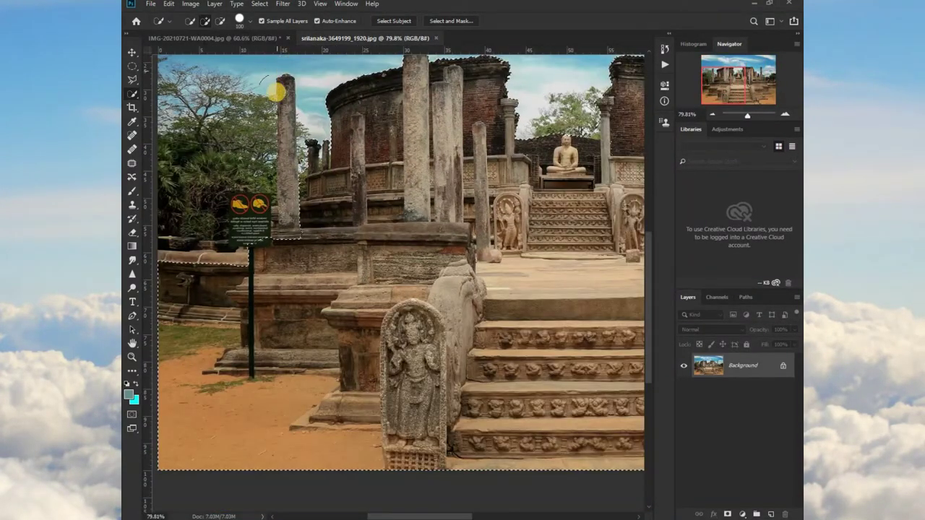
key(bracketleft)
key(bracketleft)
key(bracketleft)
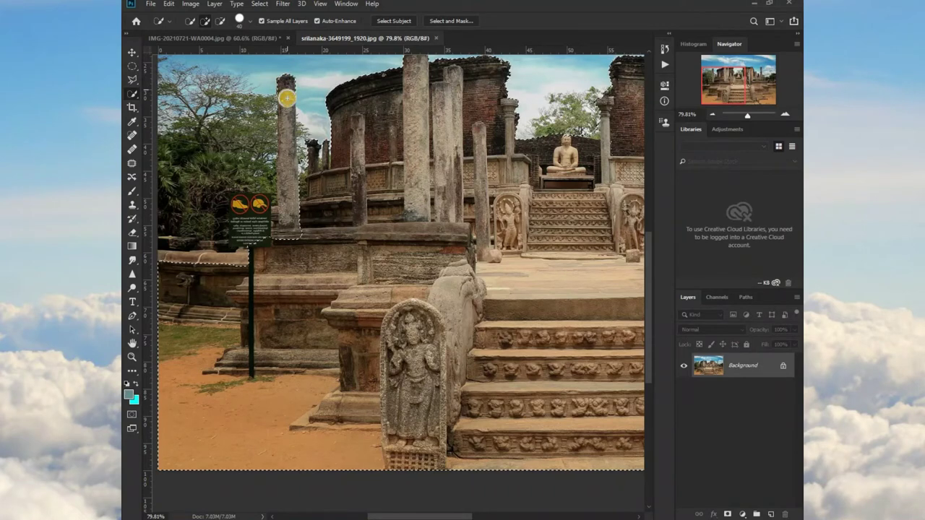
drag(287, 109, 286, 177)
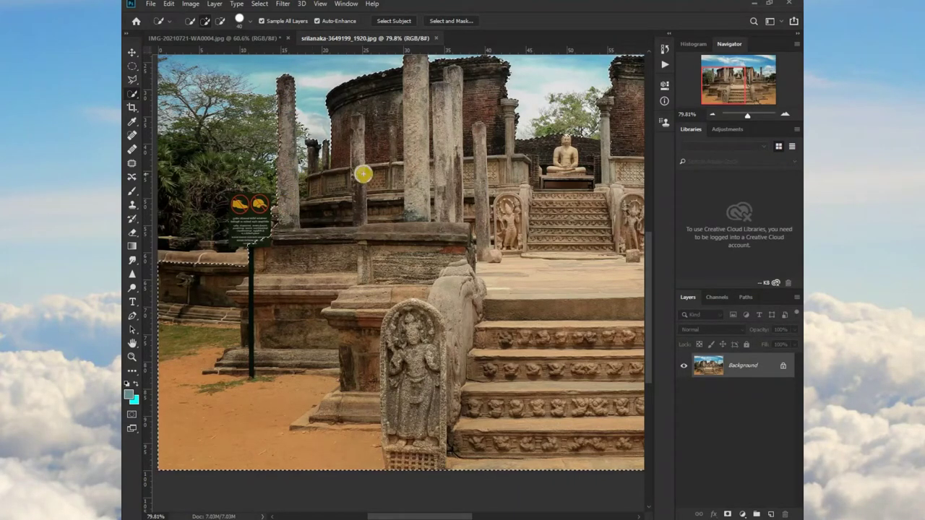
Refine the pillar edge with a smaller brush and subtract the stray sky.
key(bracketleft)
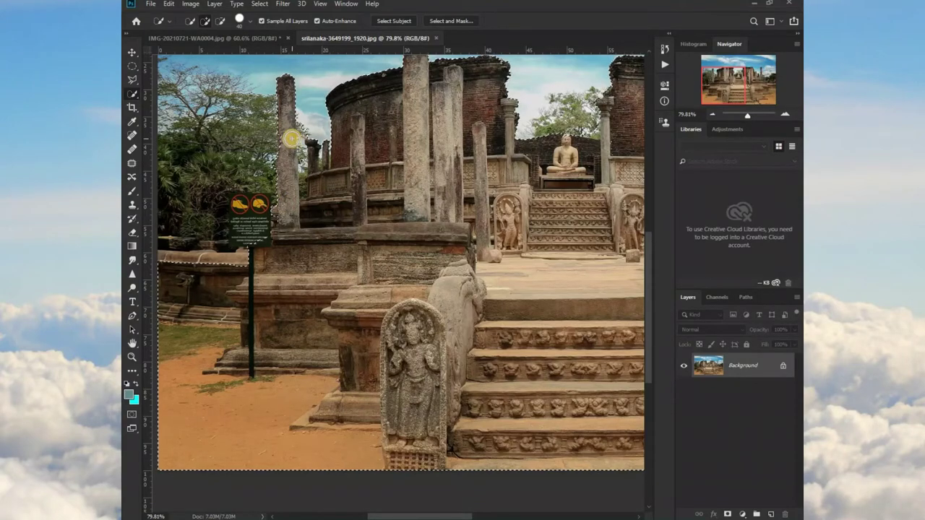
scroll(297, 131, up, 3)
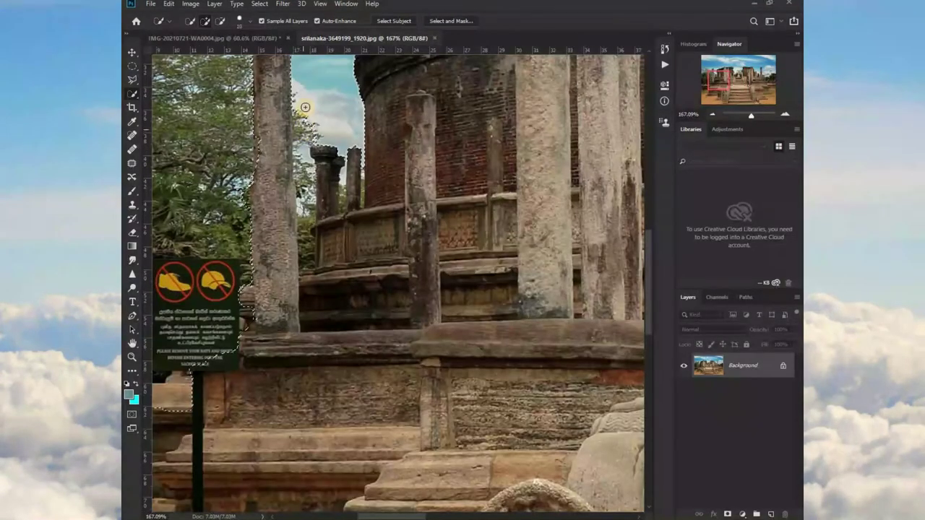
drag(302, 107, 301, 149)
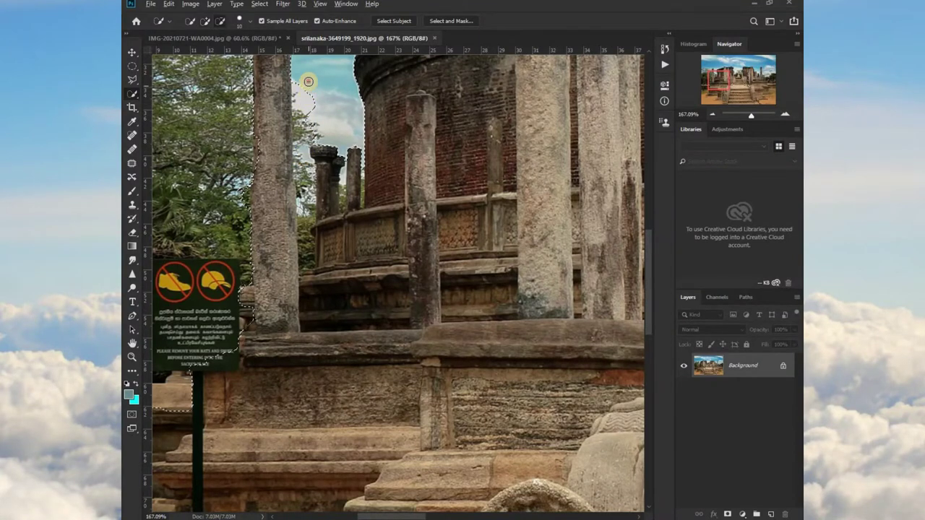
alt+click(301, 115)
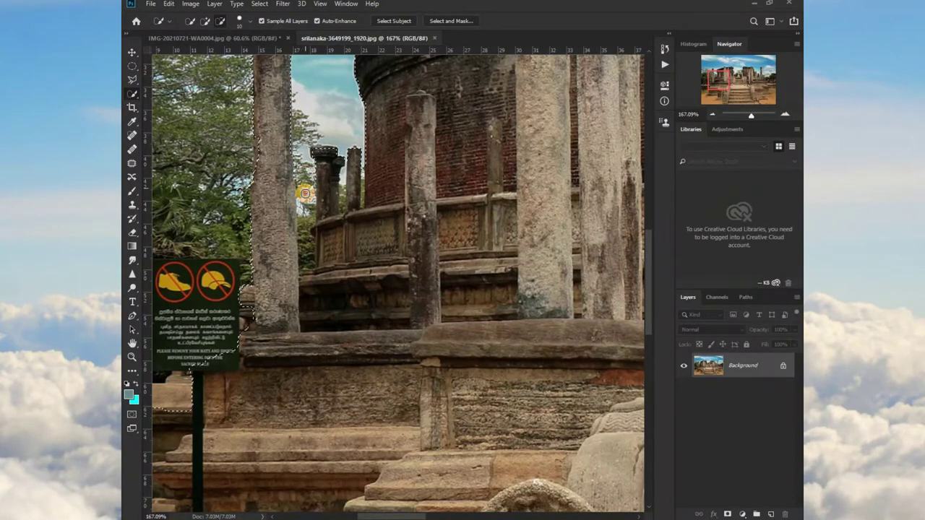
drag(305, 193, 305, 202)
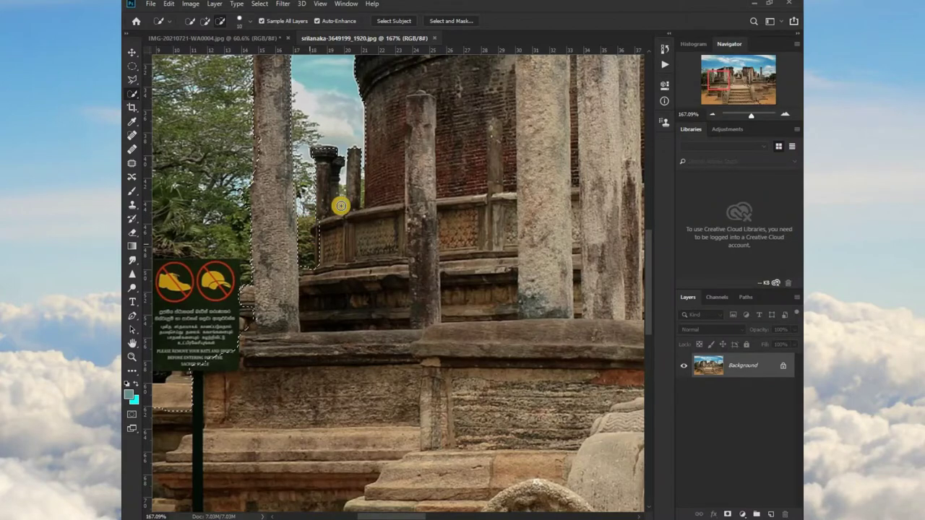
scroll(342, 203, down, 2)
scroll(342, 203, down, 4)
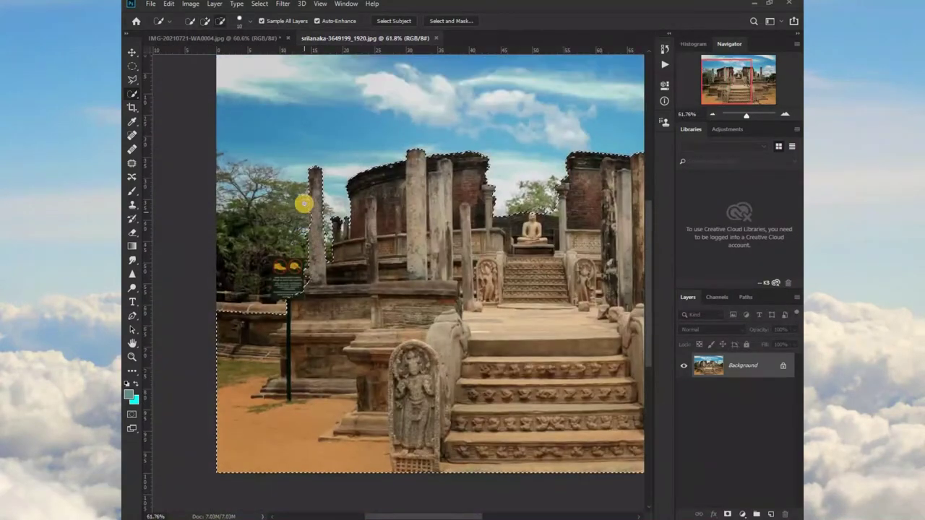
scroll(286, 276, up, 4)
scroll(286, 276, up, 5)
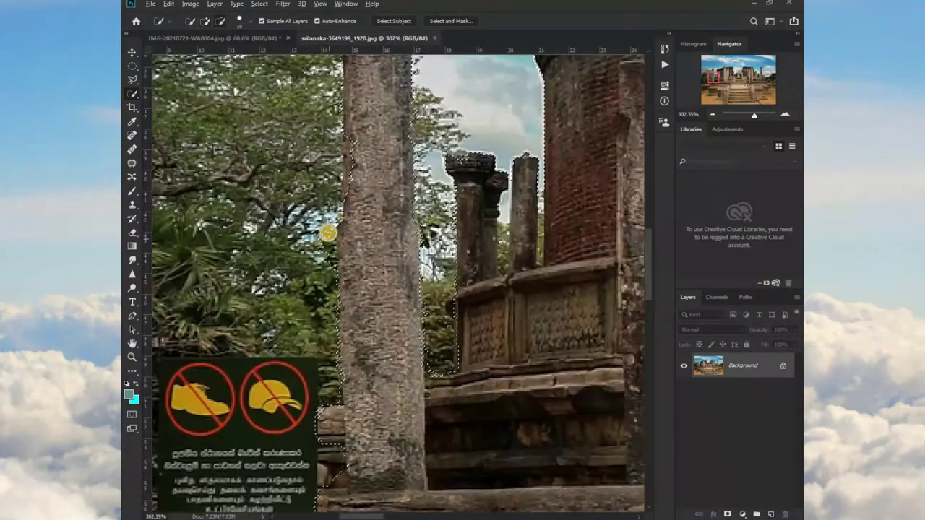
scroll(343, 242, down, 2)
scroll(346, 210, down, 1)
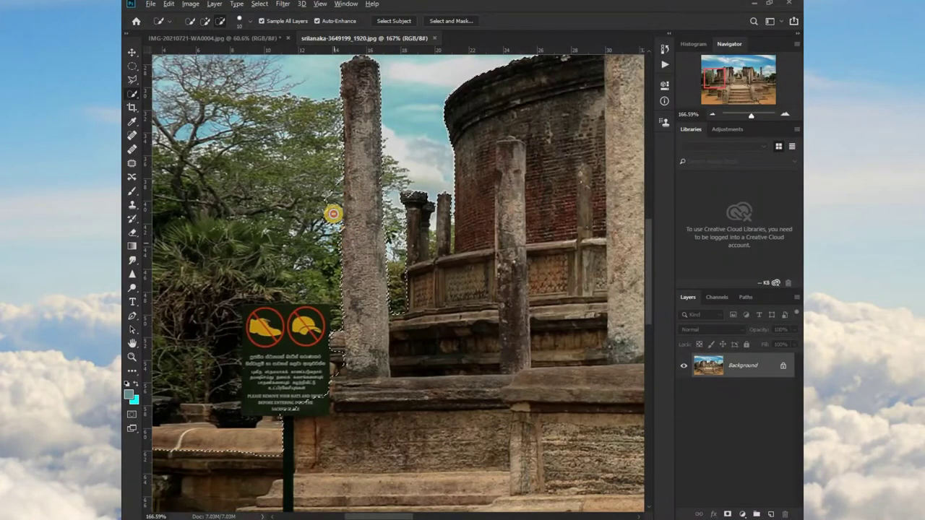
scroll(353, 191, down, 2)
scroll(334, 401, down, 1)
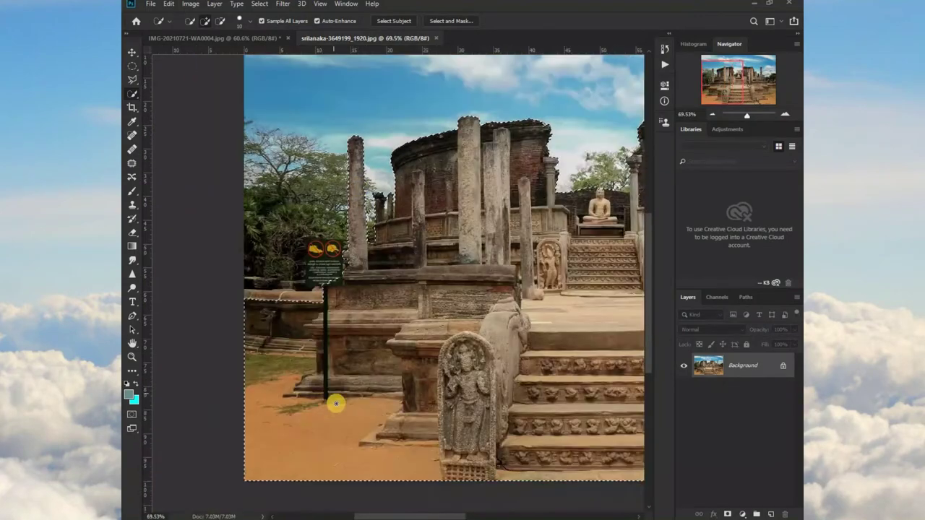
scroll(334, 377, down, 1)
Remove the sign area and trim the selection edge along the pillar.
scroll(212, 314, up, 1)
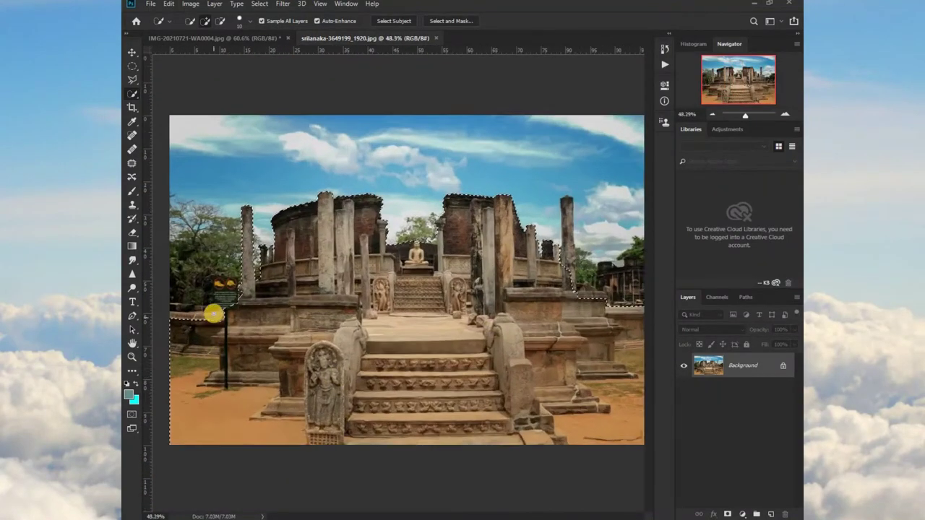
scroll(231, 311, up, 2)
scroll(224, 292, up, 2)
drag(224, 291, 238, 284)
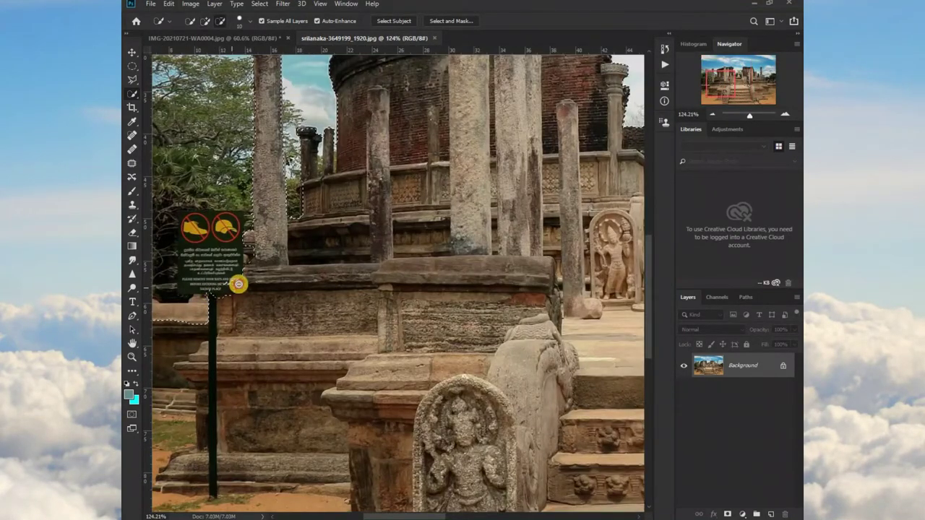
scroll(242, 274, down, 4)
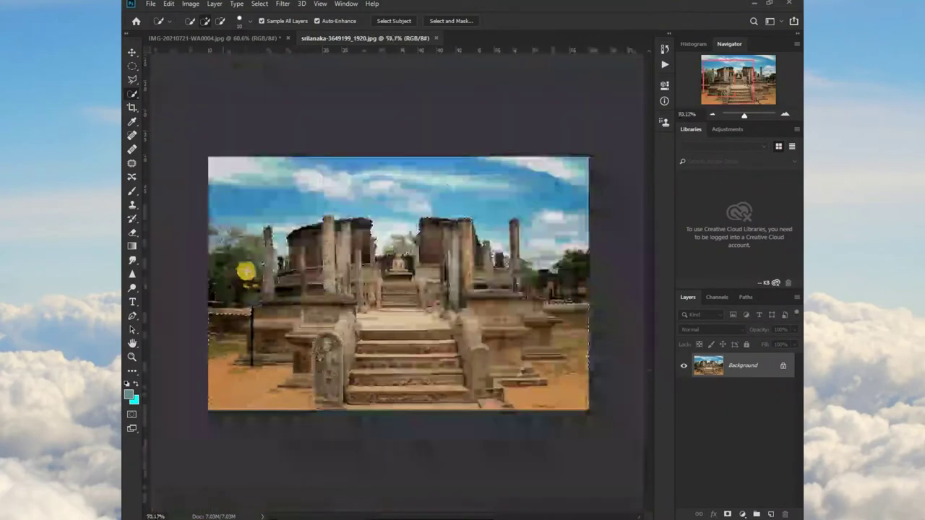
scroll(281, 376, up, 1)
scroll(520, 182, up, 2)
scroll(419, 223, up, 1)
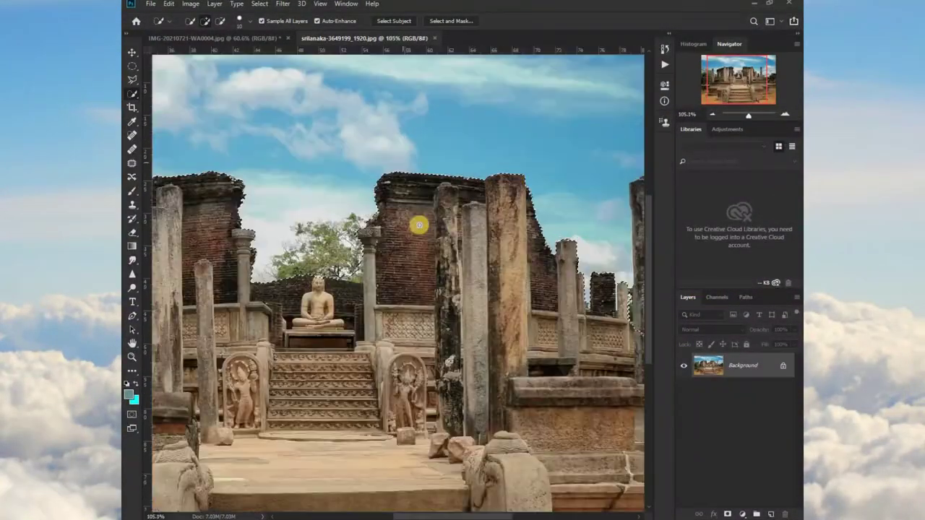
scroll(304, 305, up, 1)
scroll(305, 304, up, 2)
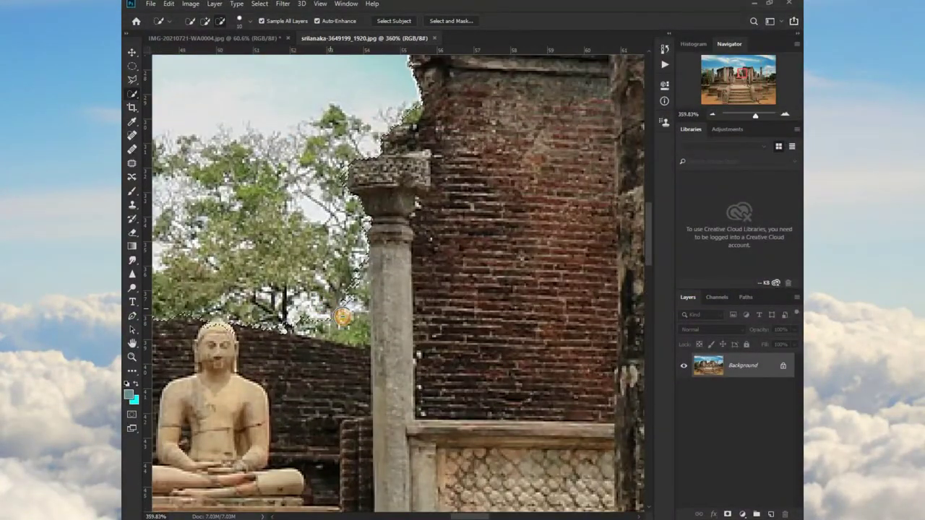
drag(343, 316, 380, 254)
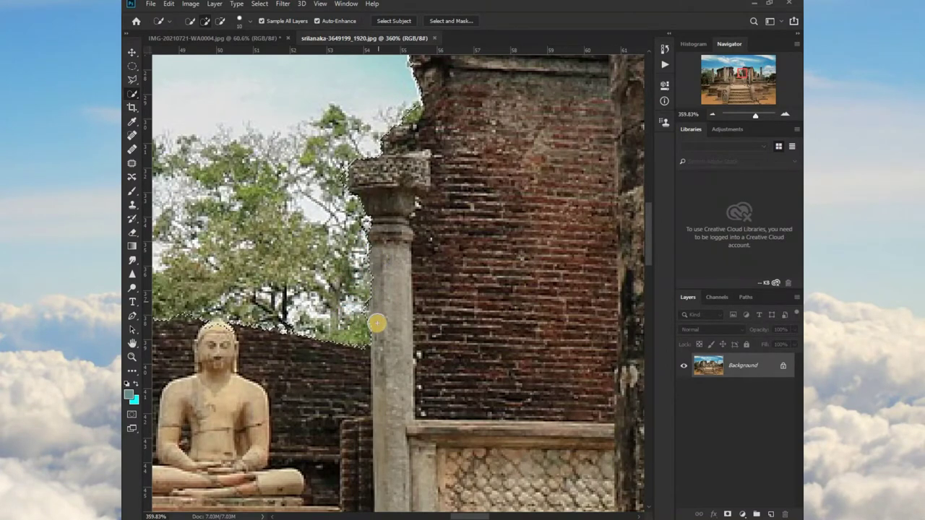
Add the tall right pillar, remove the trees, and clean the pillar base edge.
scroll(377, 323, down, 5)
scroll(557, 366, down, 2)
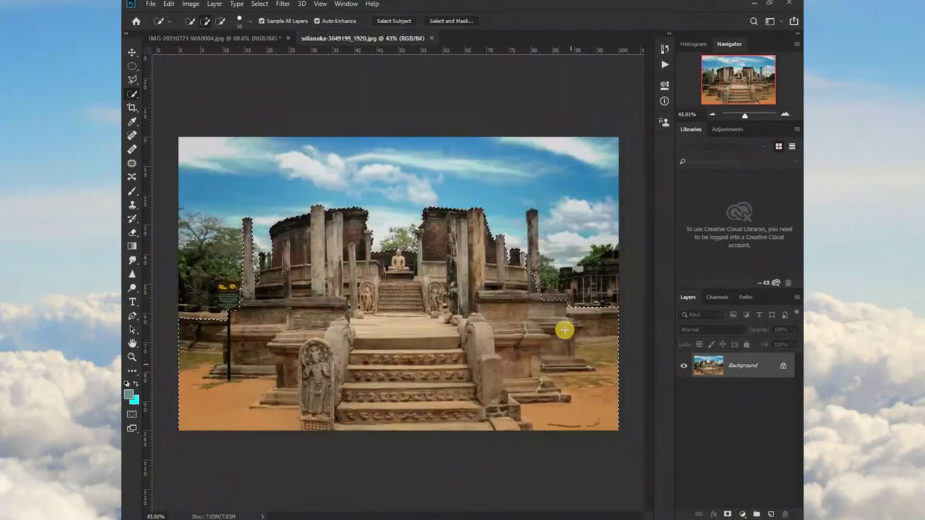
scroll(600, 210, up, 2)
scroll(541, 173, up, 2)
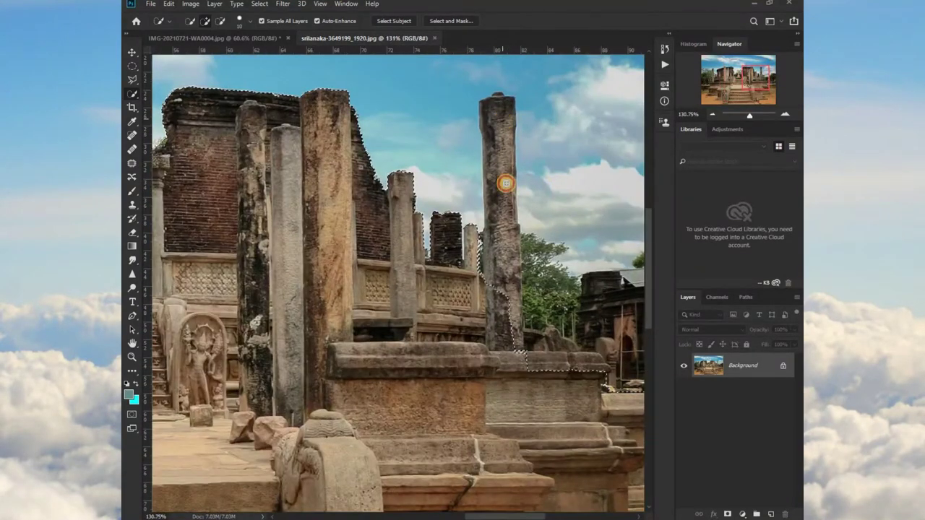
mouse_move(506, 184)
mouse_down()
mouse_move(503, 296)
mouse_move(513, 335)
mouse_up()
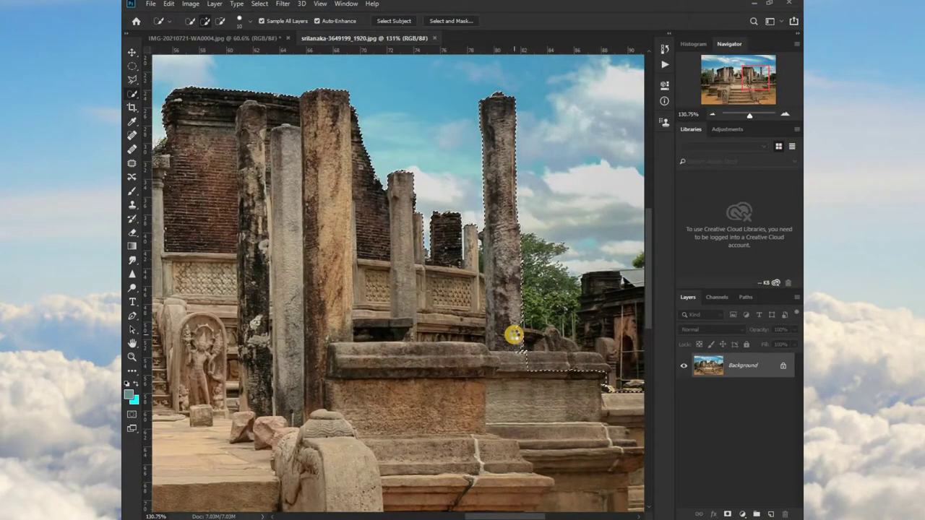
scroll(512, 332, down, 1)
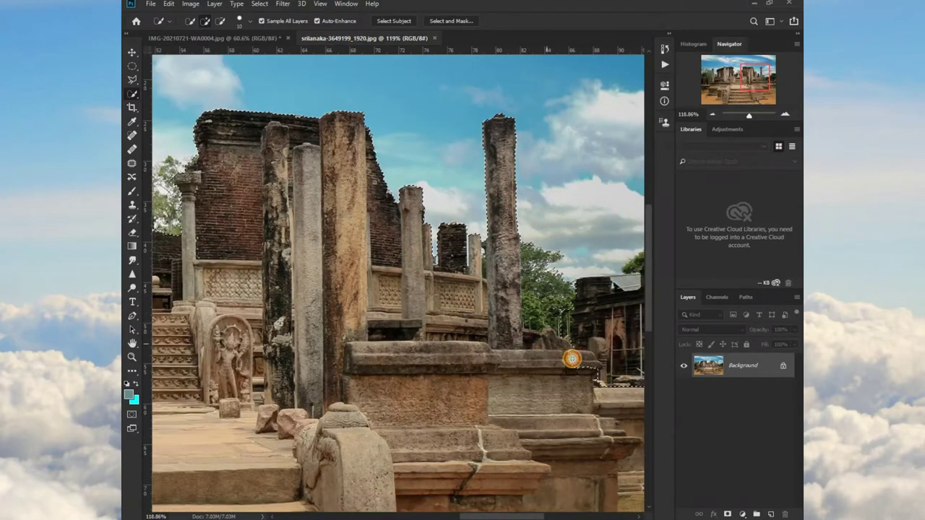
mouse_move(553, 248)
mouse_down()
mouse_move(551, 289)
mouse_move(529, 251)
mouse_up()
drag(533, 331, 562, 327)
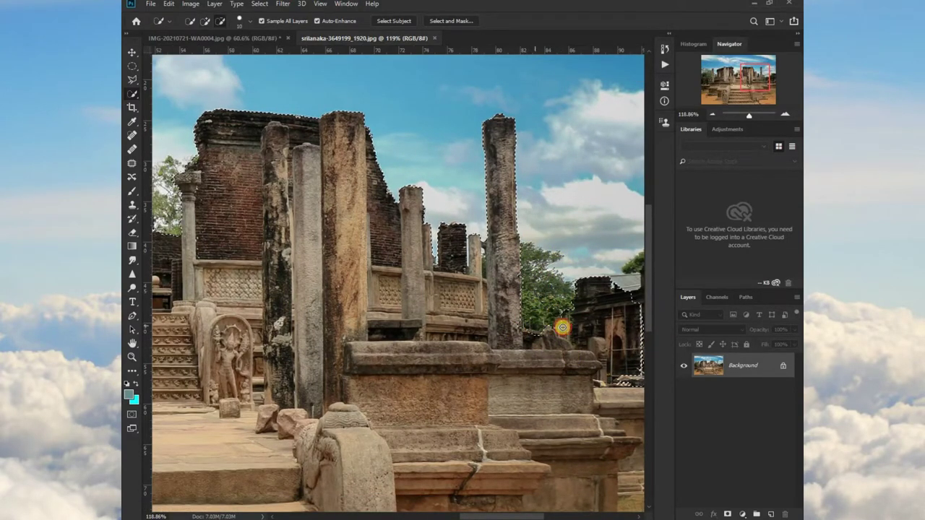
Add the right-side building ruins to the temple selection.
scroll(576, 299, down, 5)
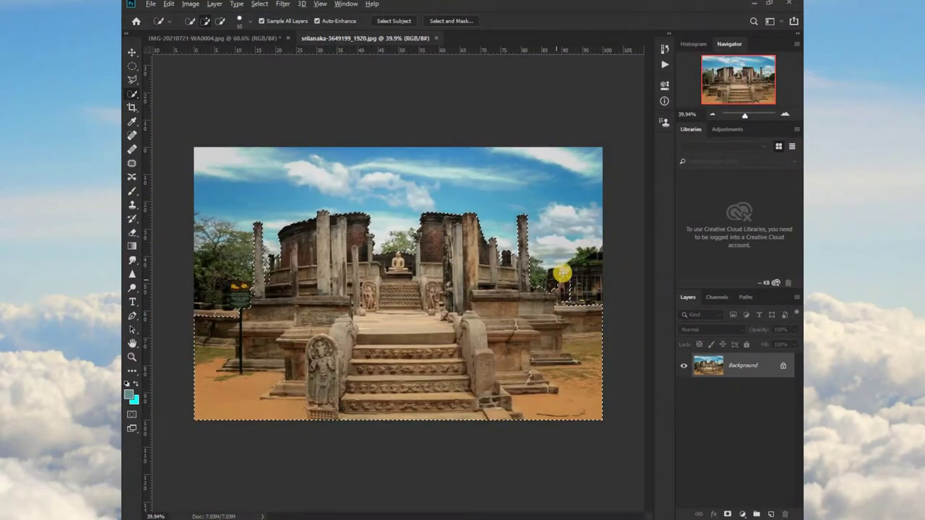
scroll(562, 273, up, 3)
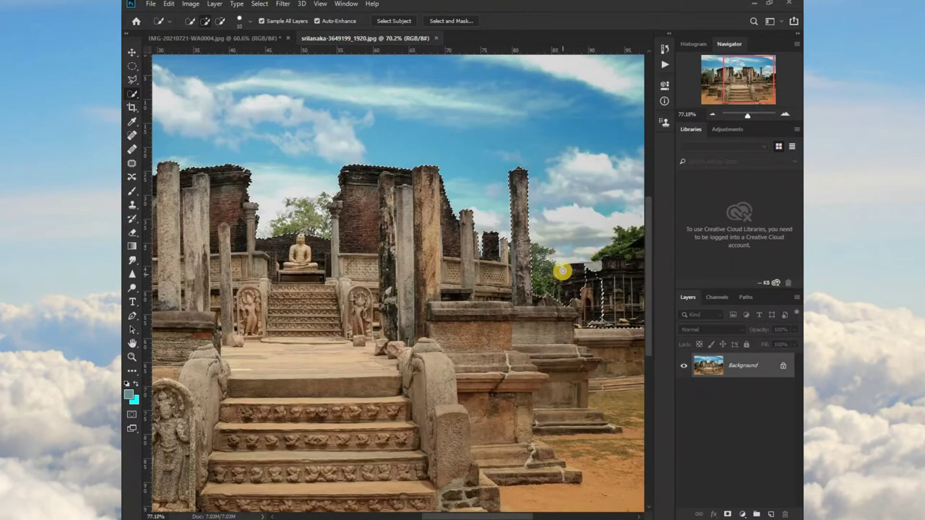
scroll(563, 271, up, 3)
mouse_move(562, 271)
mouse_down()
mouse_move(596, 287)
mouse_move(627, 338)
mouse_move(620, 345)
mouse_move(630, 326)
mouse_move(611, 289)
mouse_move(634, 349)
mouse_up()
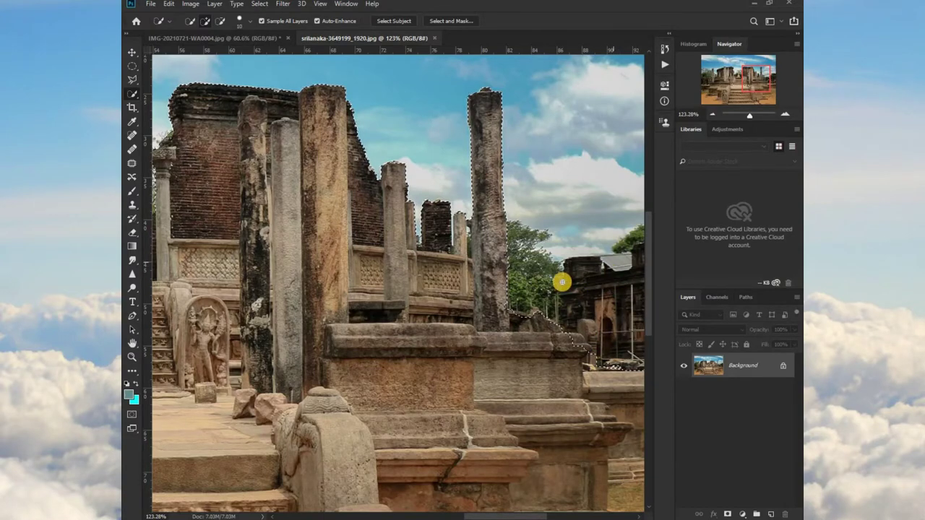
scroll(562, 279, down, 5)
scroll(562, 279, down, 1)
scroll(209, 237, up, 1)
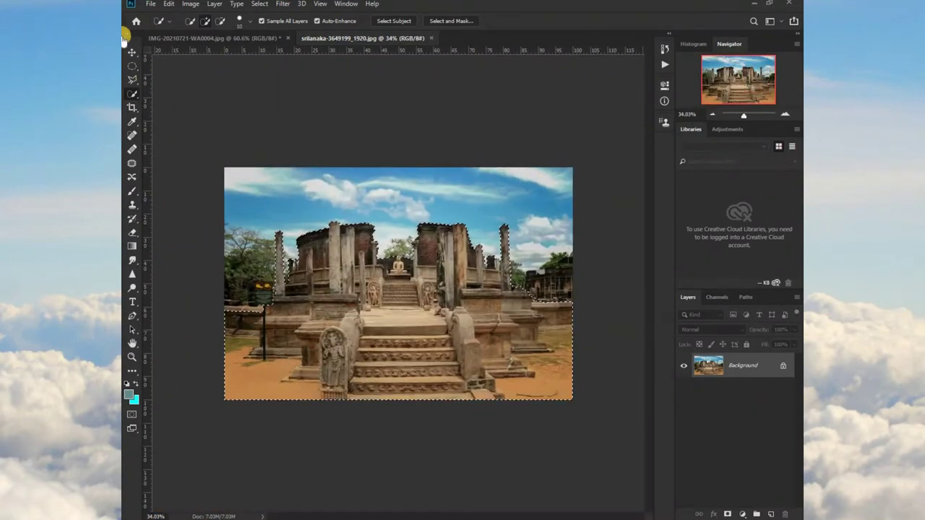
Drag the temple selection into the cloud composite as Layer 2 and scale it to 42.02%.
click(132, 52)
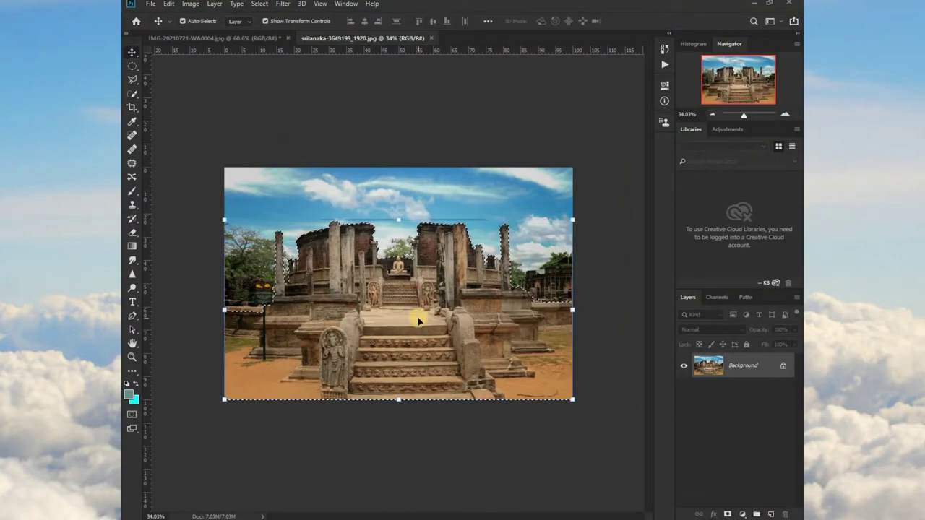
drag(418, 320, 242, 43)
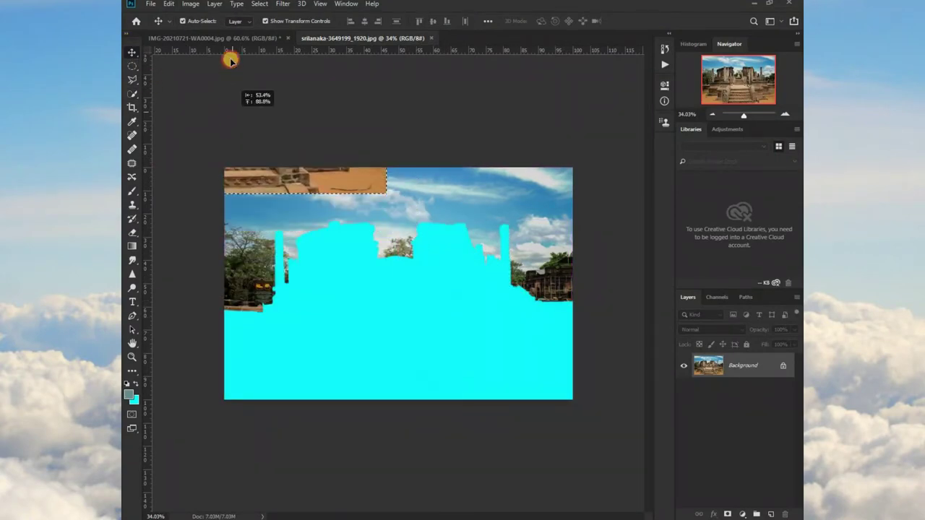
drag(242, 43, 405, 236)
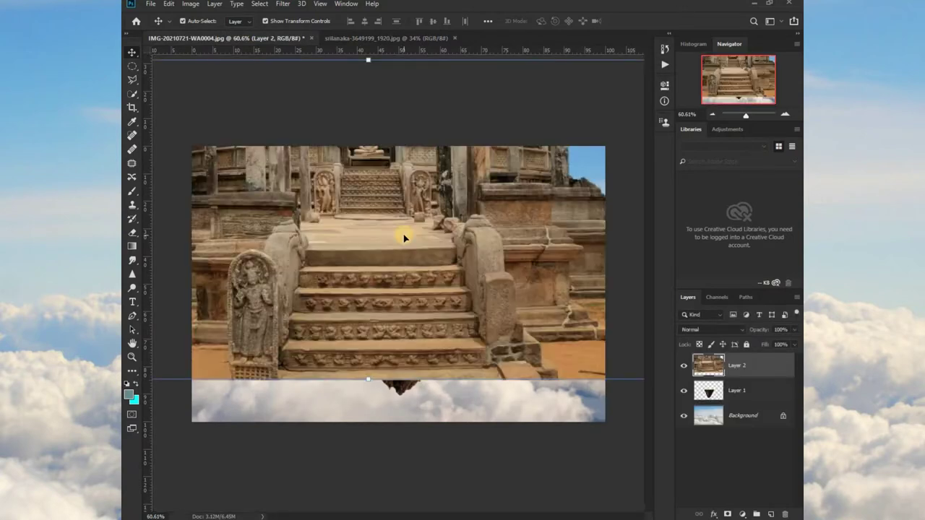
scroll(408, 238, down, 2)
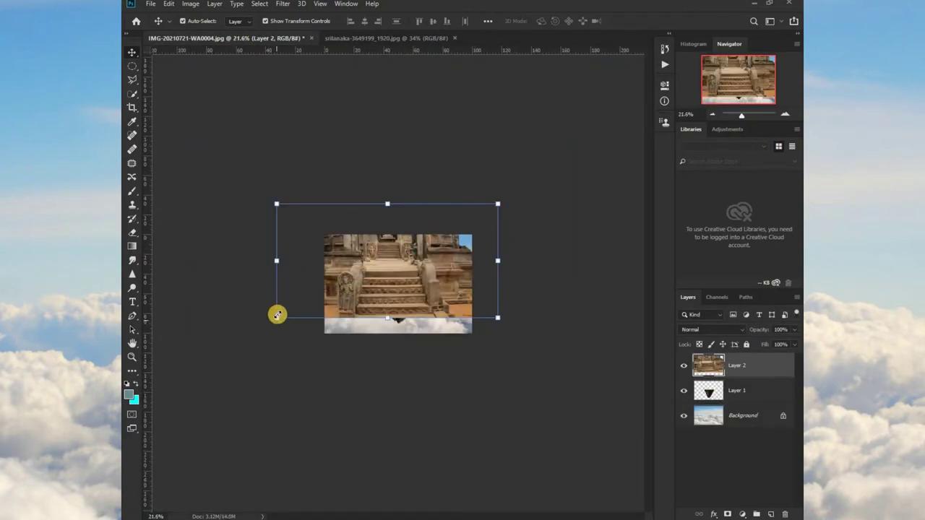
drag(289, 311, 417, 245)
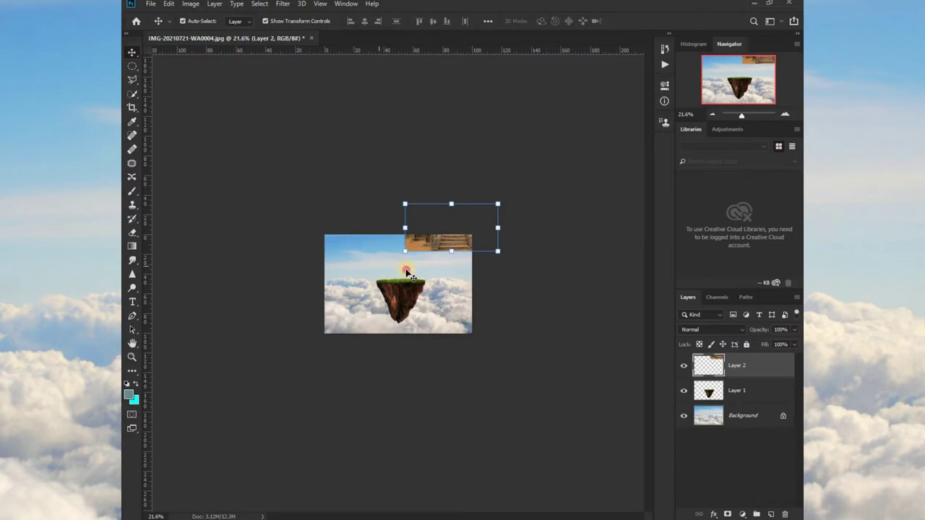
Commit the temple's scale and position it above the floating island.
click(419, 252)
scroll(419, 253, up, 3)
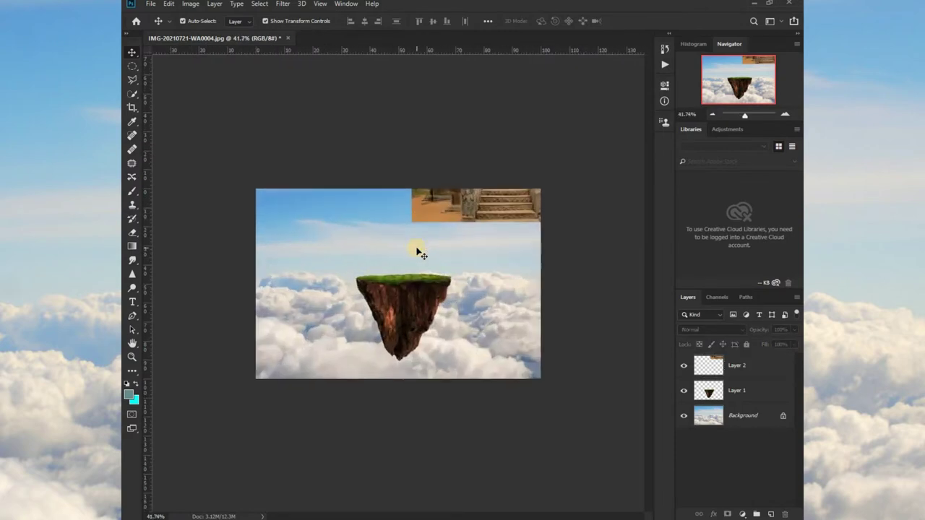
click(491, 204)
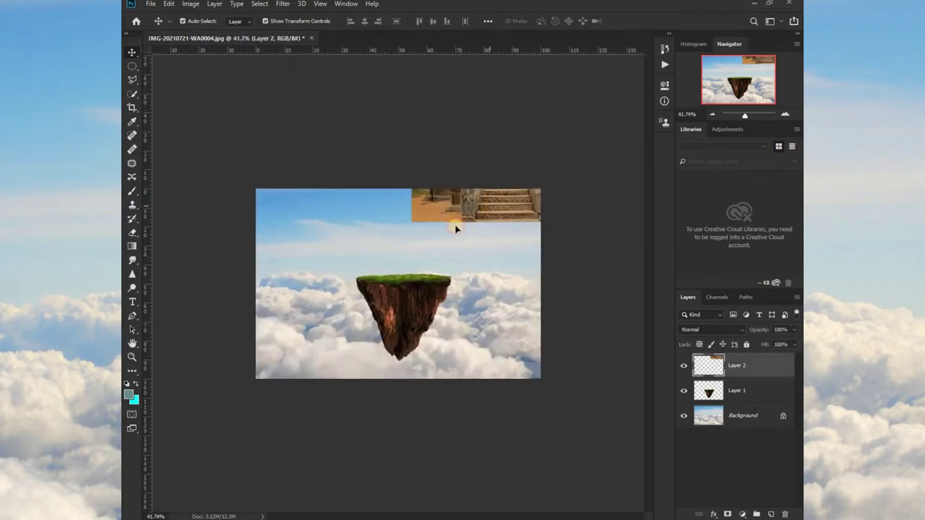
mouse_move(455, 229)
mouse_down()
mouse_move(375, 322)
mouse_move(424, 267)
mouse_up()
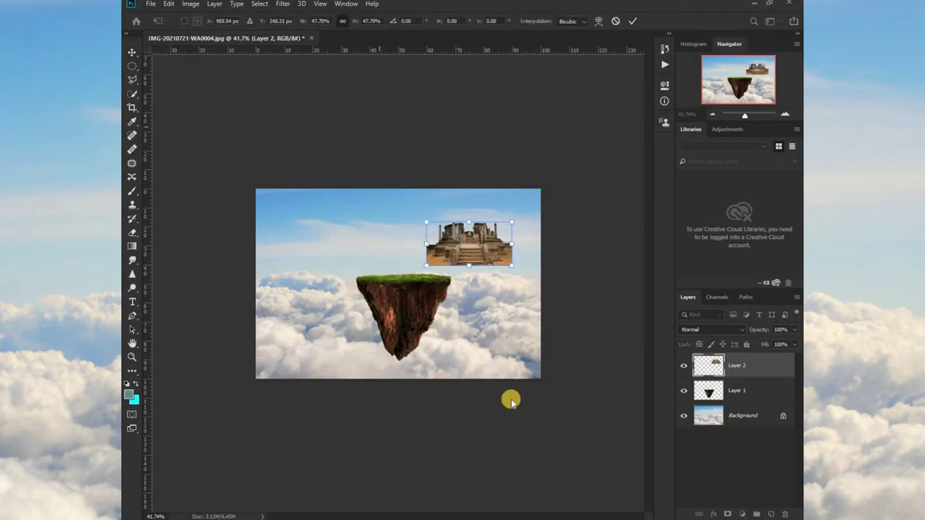
Rescale the island to 71.88%, realign the temple on top, and zoom in.
click(404, 358)
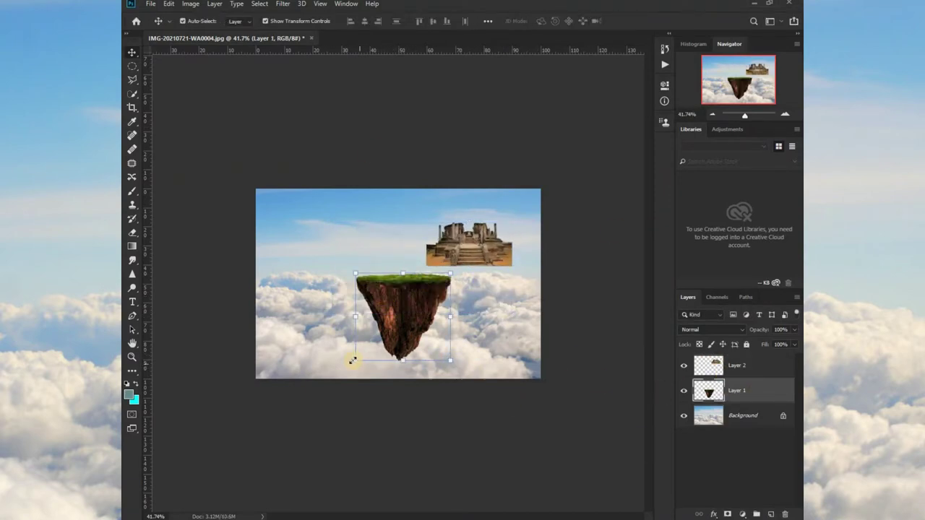
drag(352, 360, 382, 335)
drag(413, 296, 395, 316)
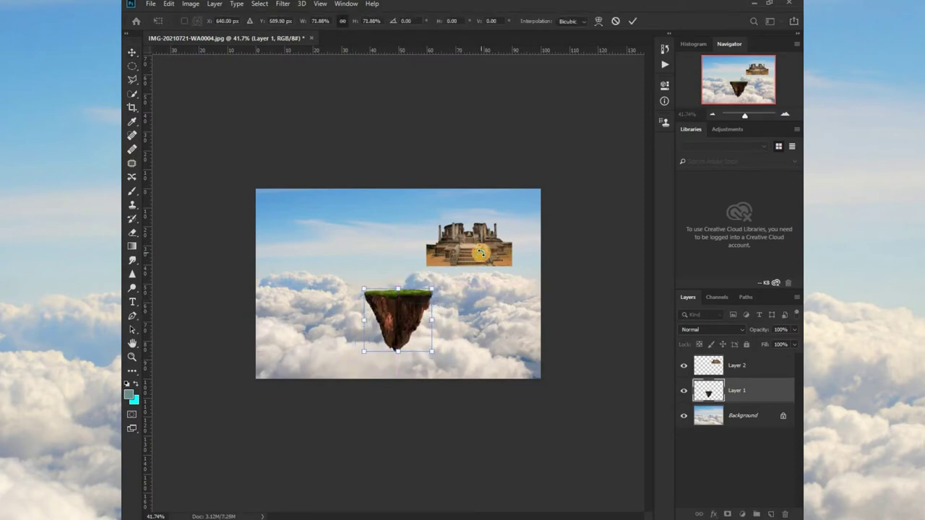
click(736, 365)
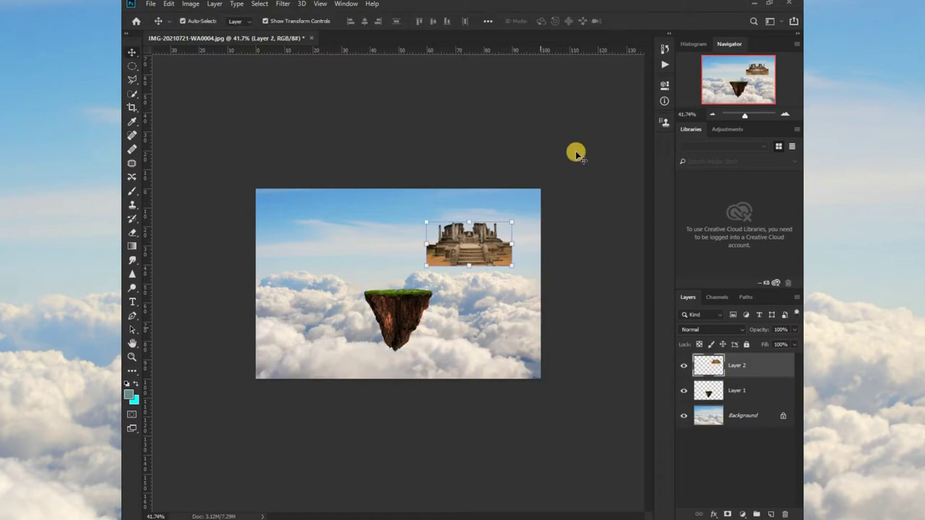
mouse_move(440, 249)
mouse_down()
mouse_move(396, 261)
mouse_move(395, 273)
mouse_up()
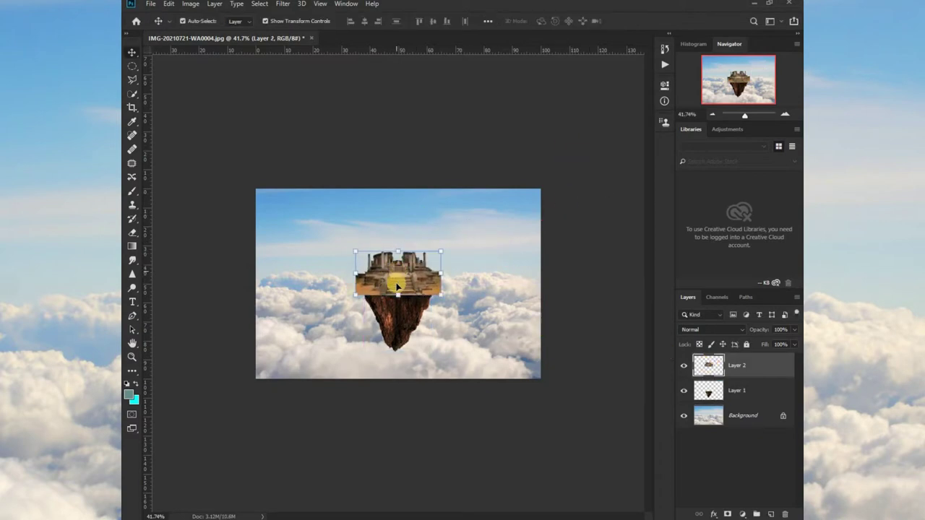
key(ctrl+plus)
key(ctrl+plus)
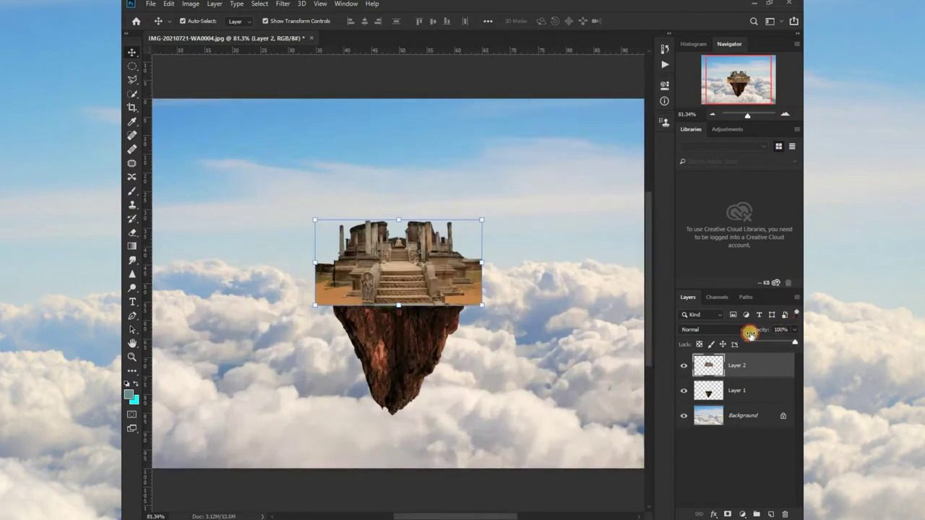
key(ctrl+plus)
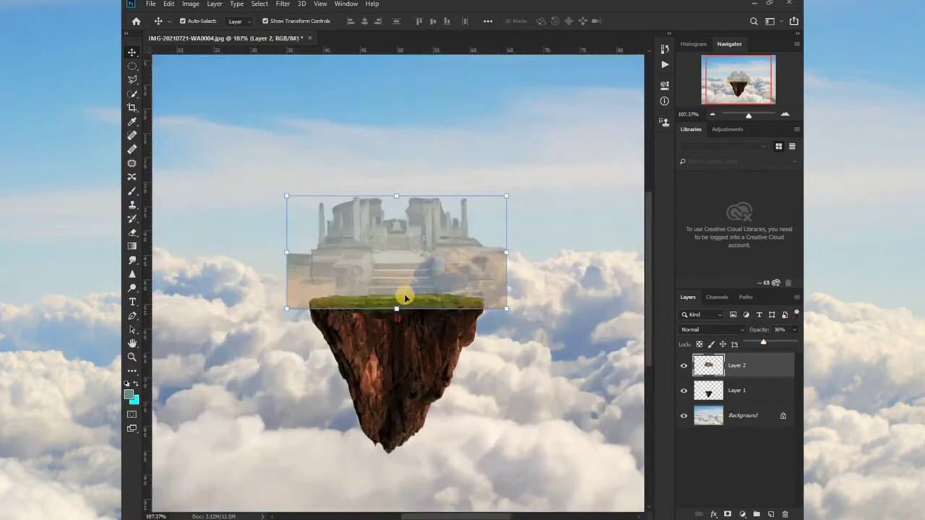
Lower the temple layer to about 56% opacity and nudge it down onto the island's grass.
drag(775, 344, 758, 347)
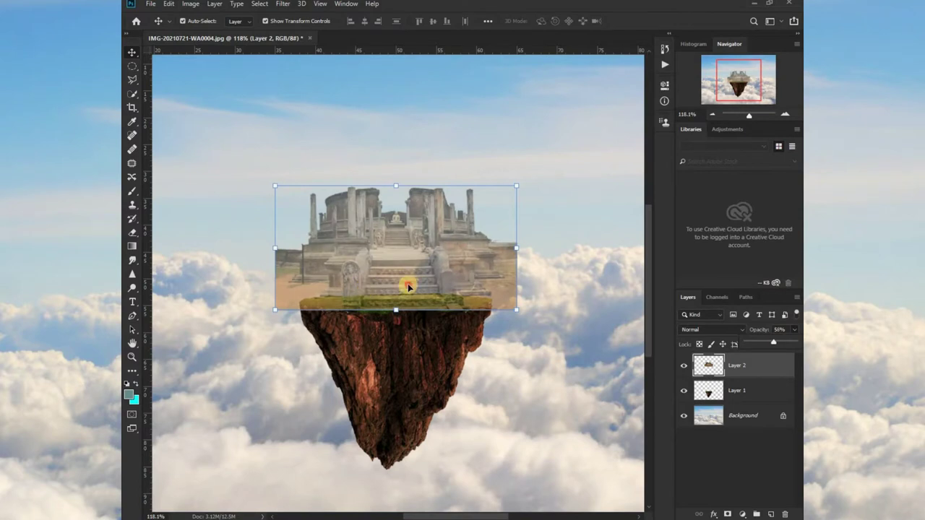
key(Down)
key(Down)
key(Down)
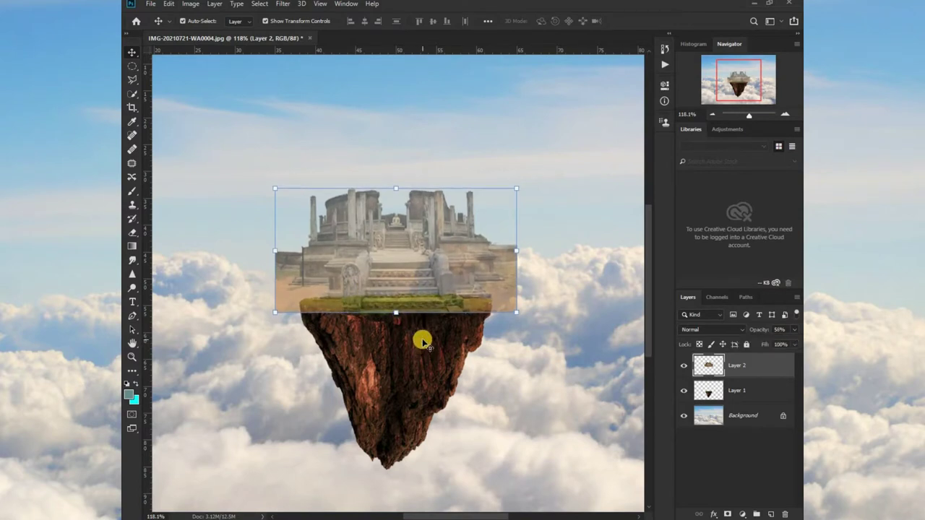
key(Up)
key(Up)
key(Up)
key(Up)
key(Up)
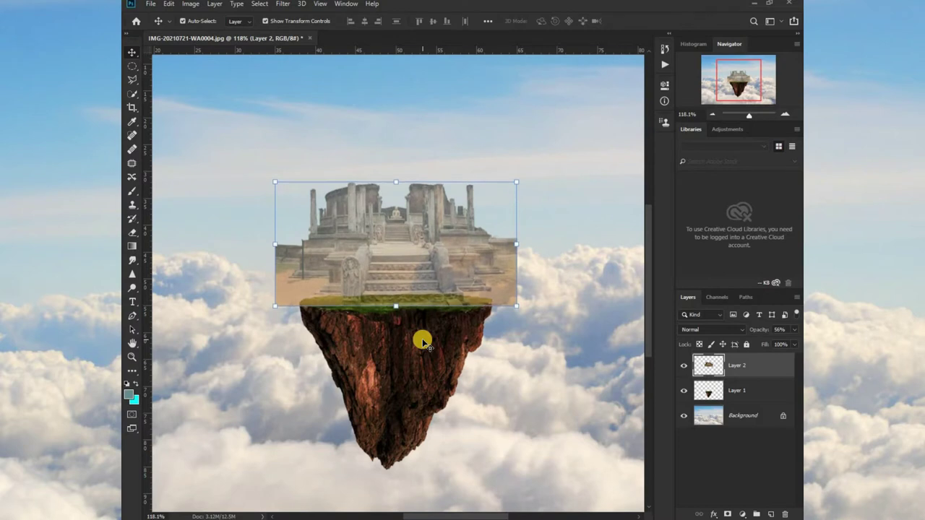
key(Down)
key(Down)
key(Down)
key(Down)
key(Down)
key(Down)
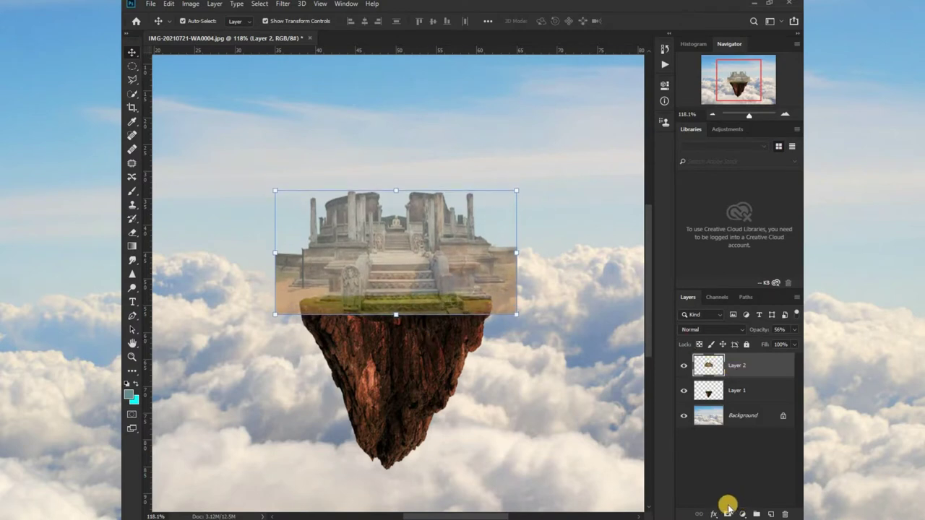
Add a layer mask to the temple layer, Layer 2, and pick a soft-tipped brush.
click(596, 350)
click(717, 357)
click(726, 514)
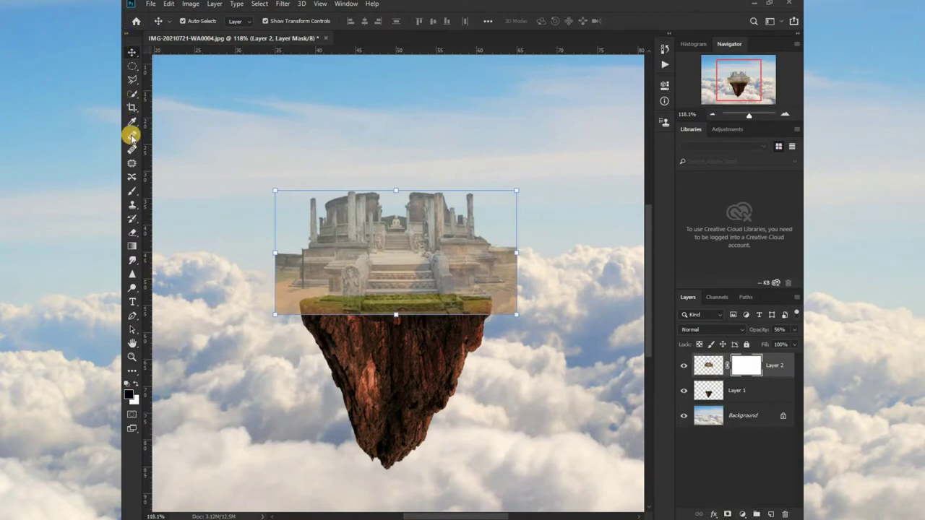
click(130, 192)
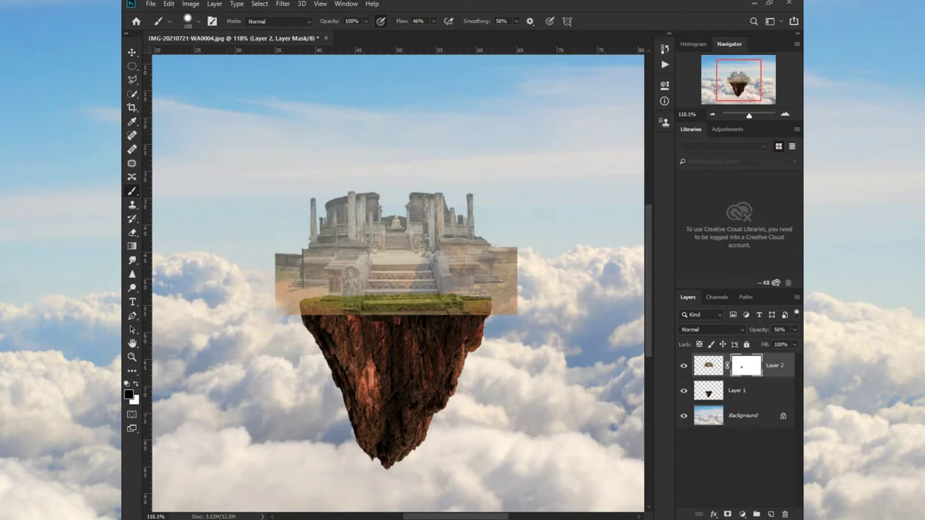
click(197, 23)
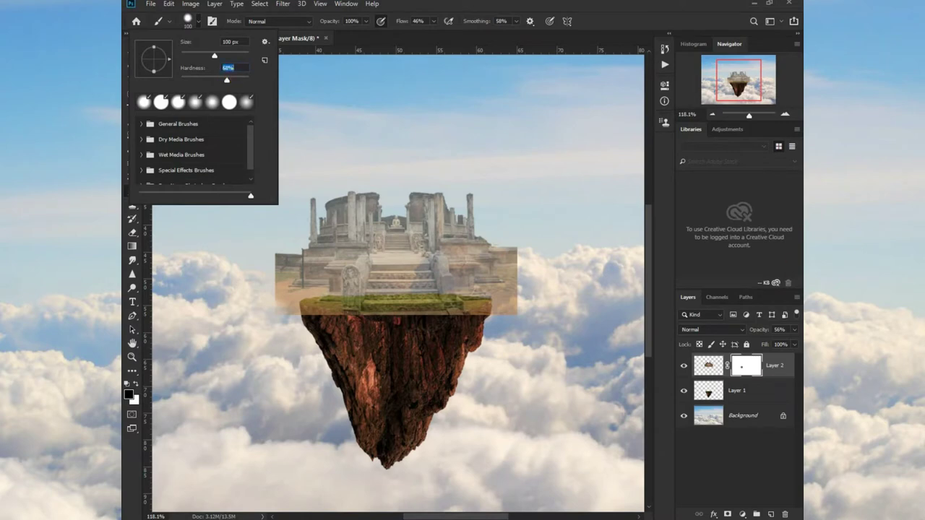
click(528, 321)
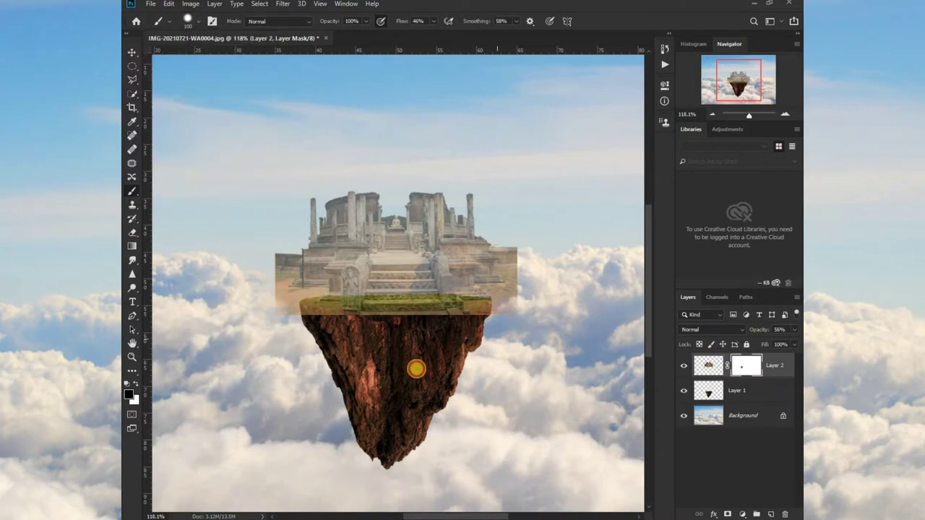
Paint black along the temple's lower edge so its base blends into the grass.
scroll(386, 378, up, 3)
scroll(376, 326, up, 2)
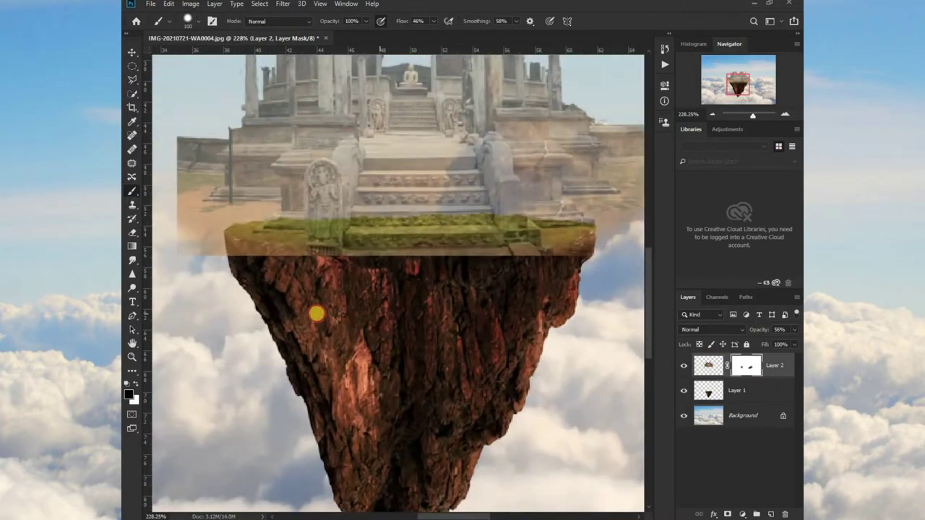
click(162, 288)
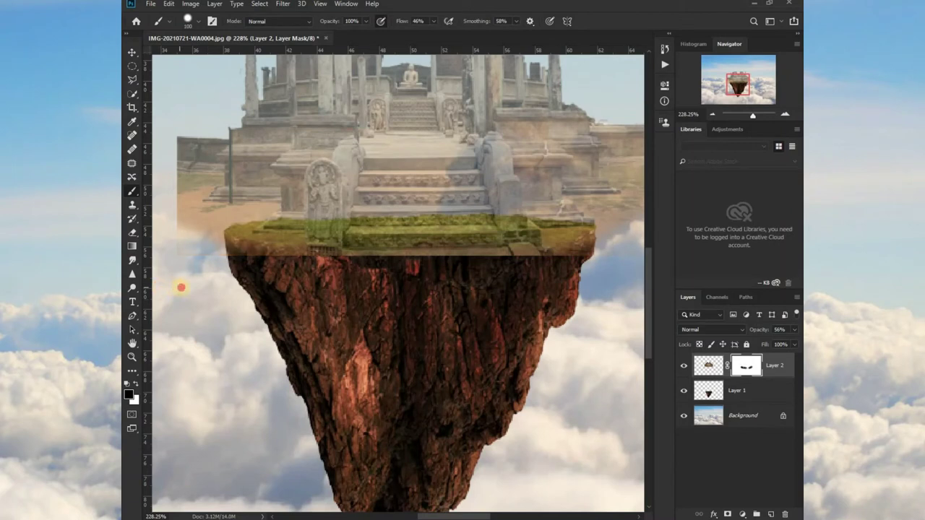
mouse_move(227, 295)
mouse_down()
mouse_move(253, 306)
mouse_move(306, 306)
mouse_up()
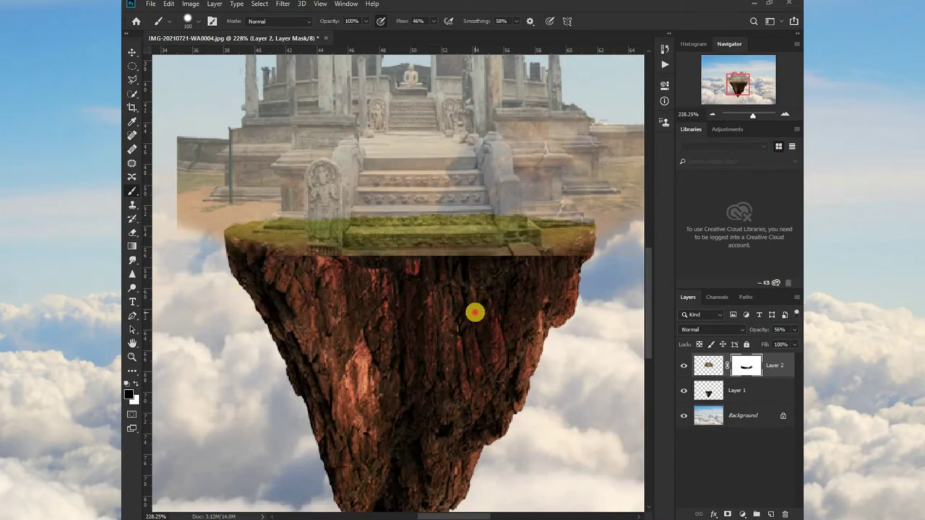
drag(474, 312, 560, 309)
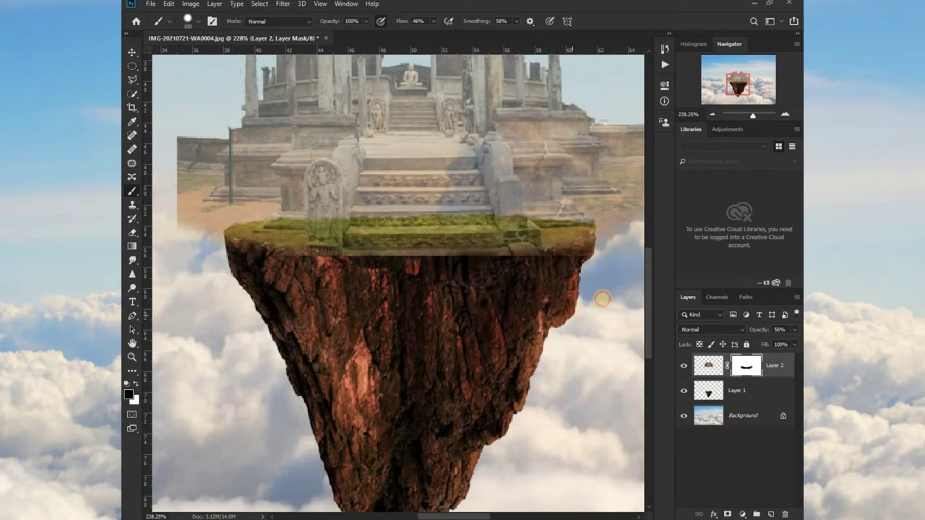
mouse_move(499, 312)
mouse_down()
mouse_move(217, 300)
mouse_move(514, 310)
mouse_move(279, 321)
mouse_move(305, 314)
mouse_up()
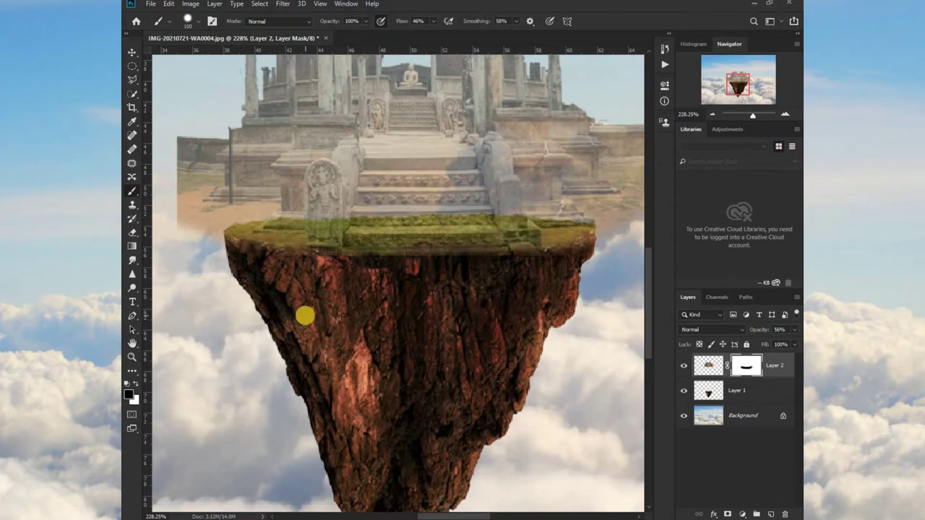
scroll(306, 313, down, 5)
scroll(506, 330, down, 1)
Scale the temple to about 77%, move it toward the island, and restore full opacity.
scroll(471, 309, down, 1)
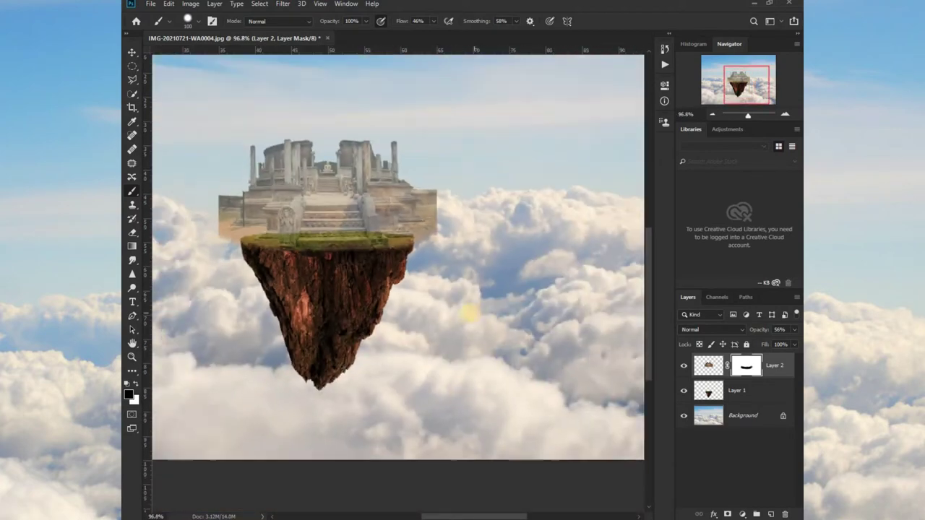
scroll(336, 311, down, 1)
scroll(265, 141, up, 1)
scroll(264, 140, down, 2)
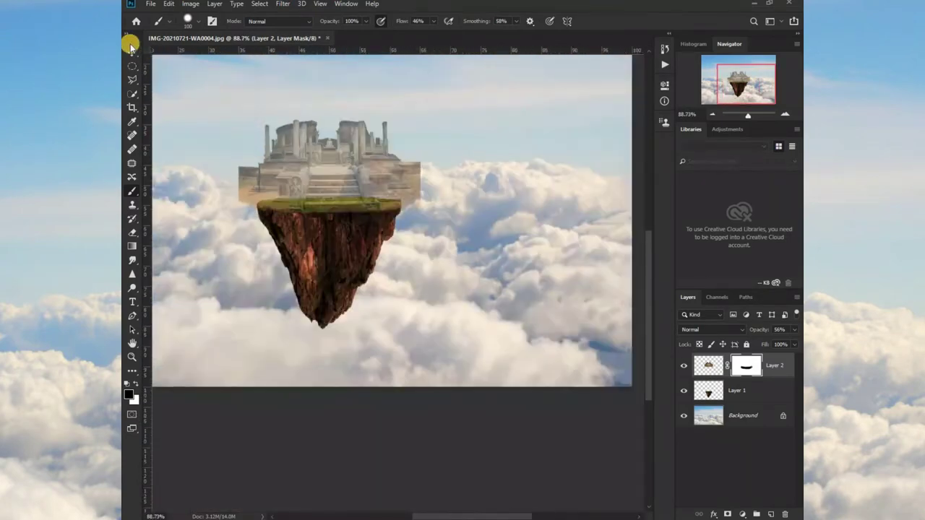
click(131, 55)
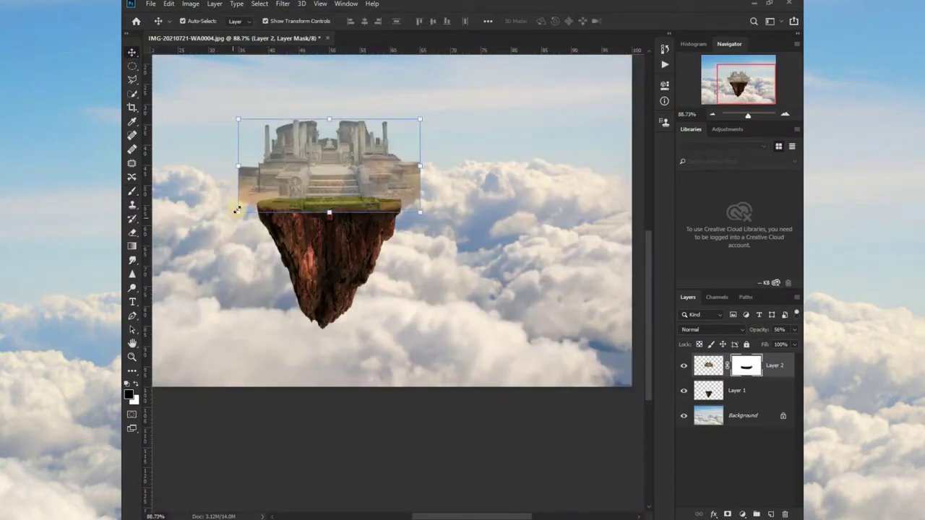
drag(235, 213, 282, 197)
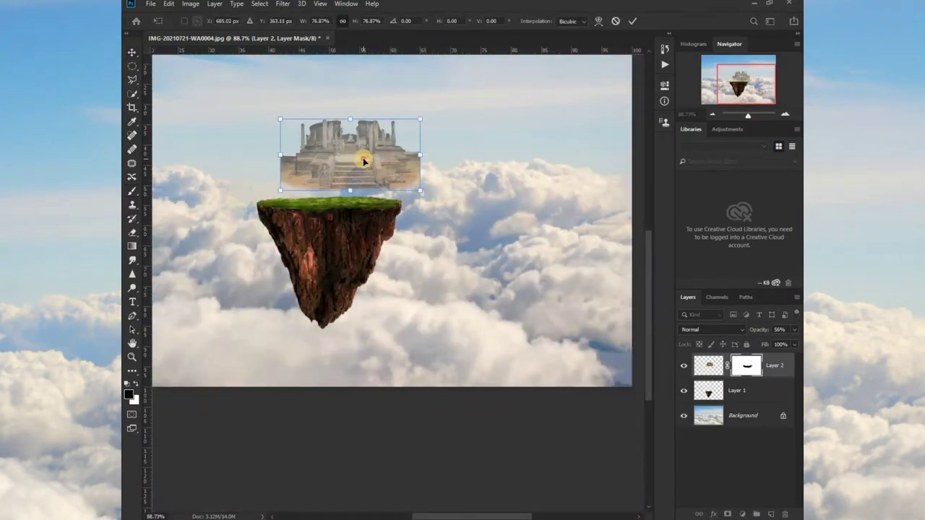
drag(362, 154, 340, 190)
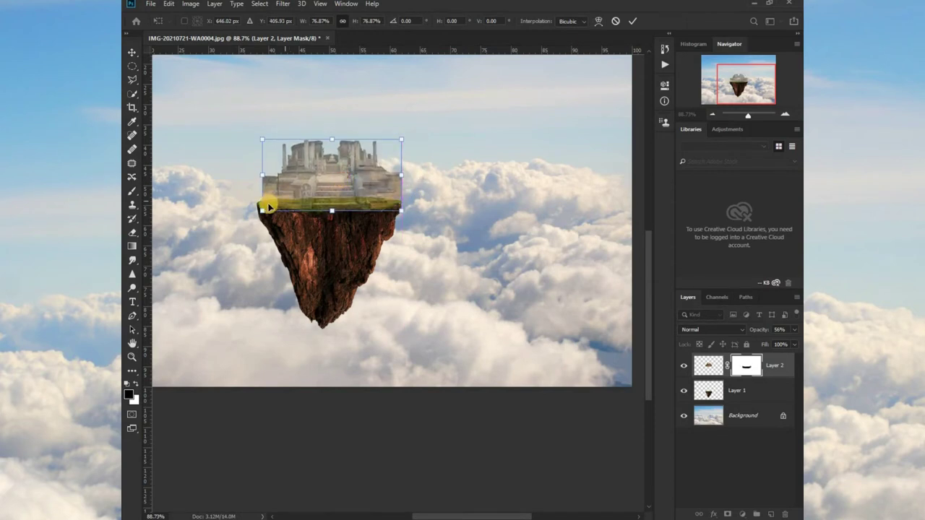
drag(256, 214, 257, 213)
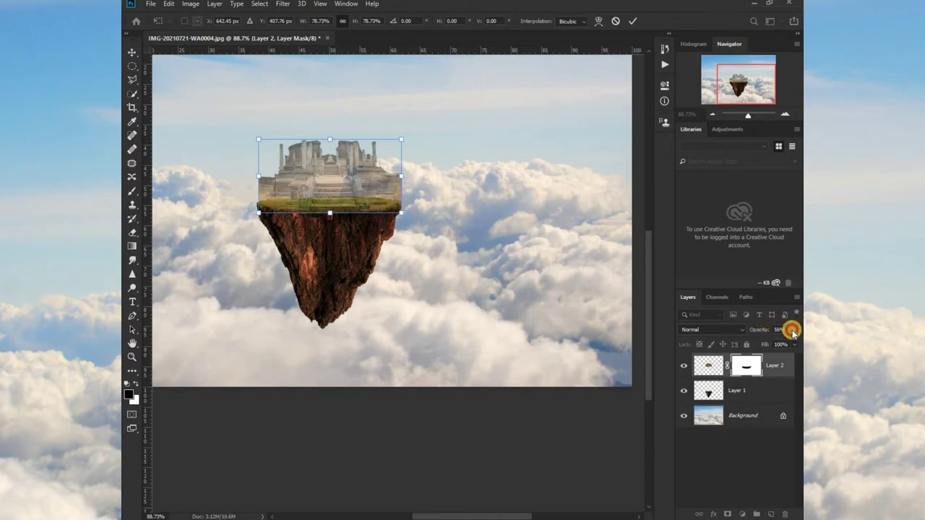
drag(792, 331, 799, 344)
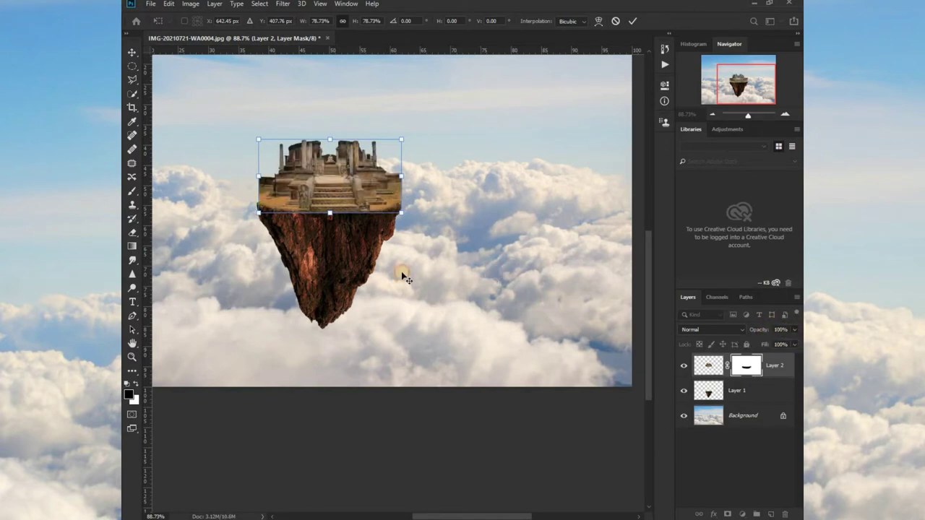
key(Return)
Widen the temple slightly and nudge it into alignment with the island.
scroll(320, 216, up, 2)
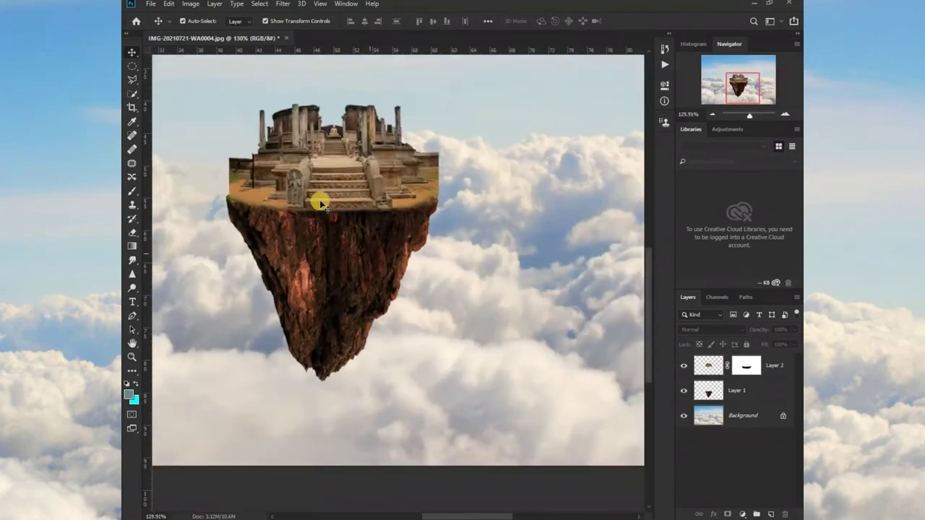
click(357, 212)
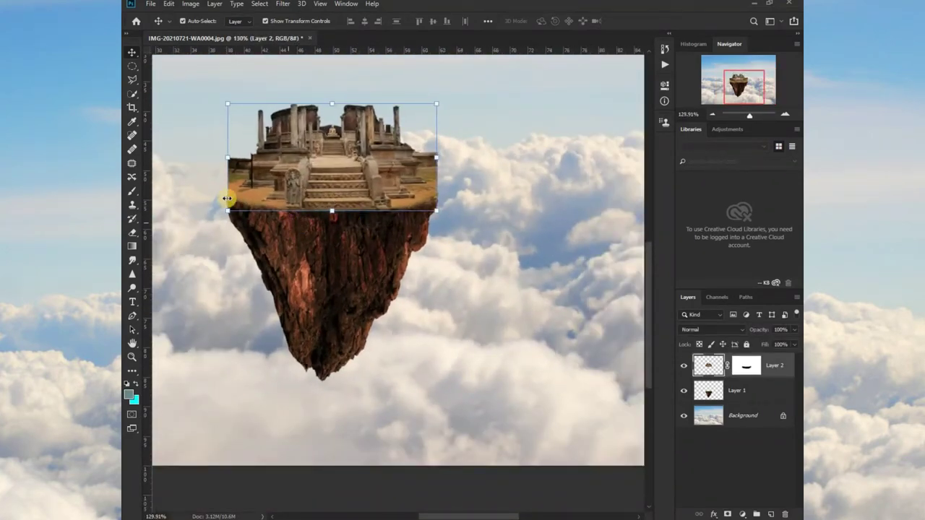
click(296, 234)
click(345, 231)
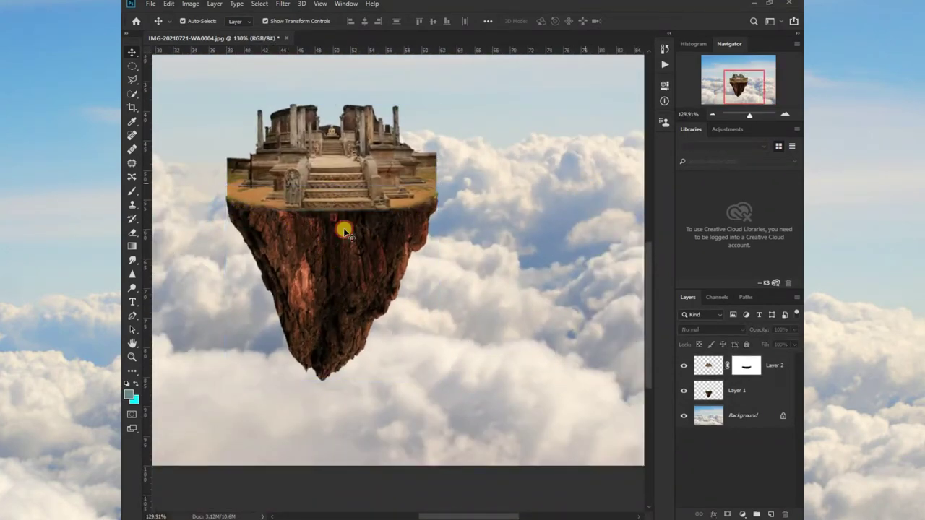
click(263, 186)
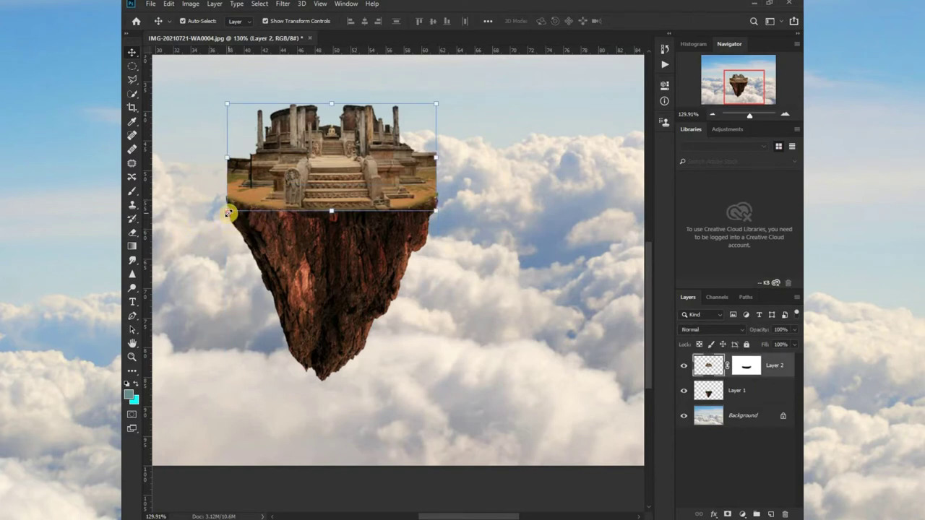
drag(228, 213, 224, 214)
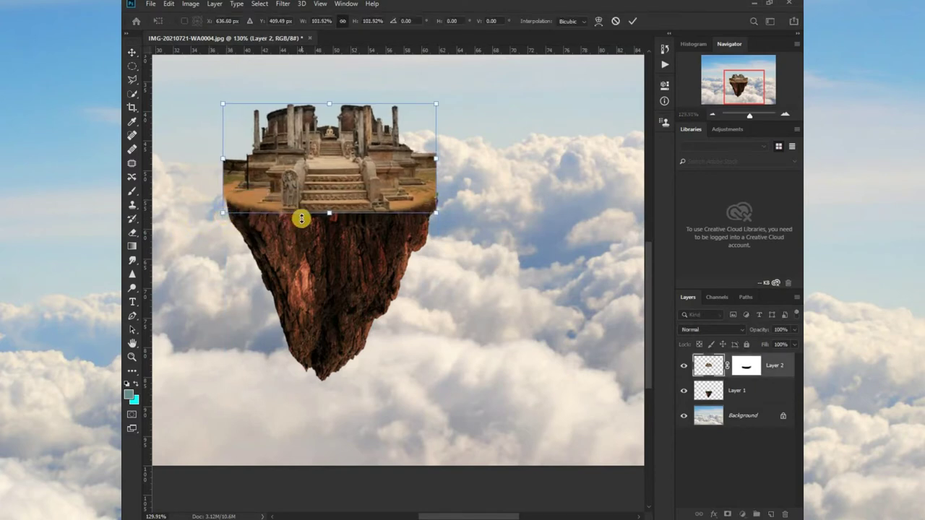
key(shift+Right)
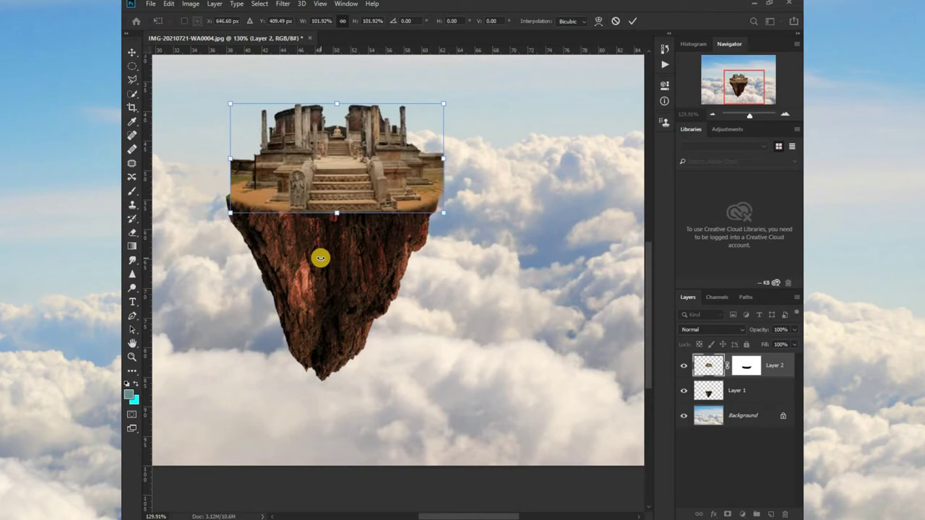
key(Left)
key(Left)
key(Left)
key(Left)
key(Left)
key(Left)
key(Left)
alt+scroll(322, 258, down, 2)
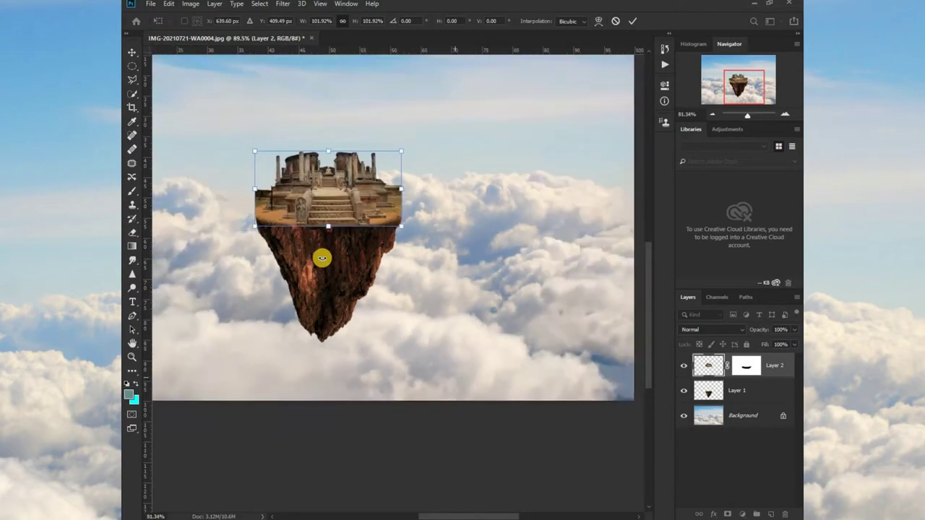
alt+scroll(321, 258, down, 1)
key(Return)
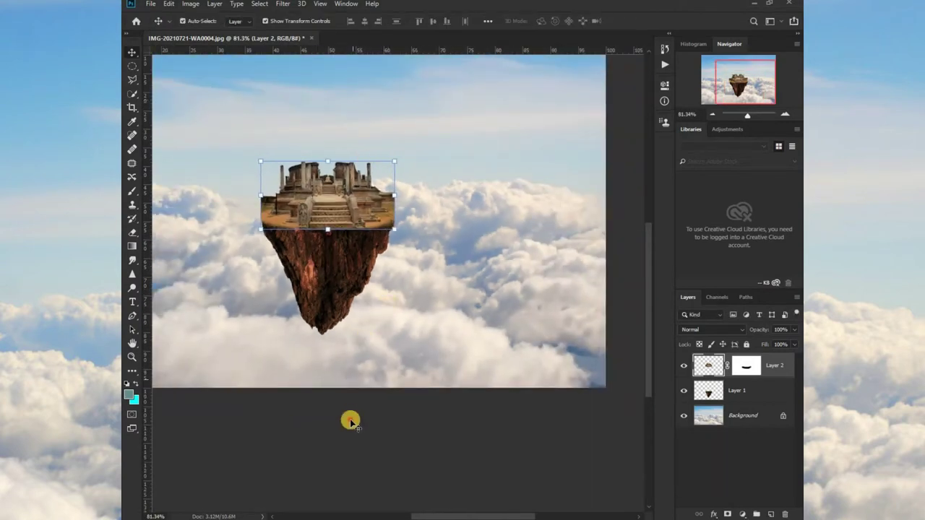
click(349, 423)
Open IMG-20210721-WA0003.jpg in Photoshop by dragging it from the source folder.
alt+scroll(339, 264, down, 1)
alt+scroll(326, 145, down, 3)
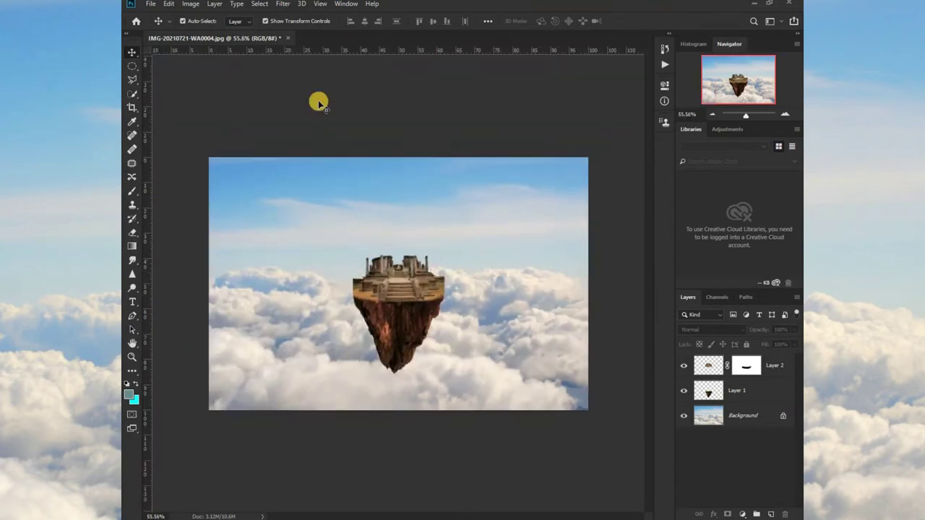
alt+scroll(321, 72, down, 1)
alt+scroll(320, 53, down, 1)
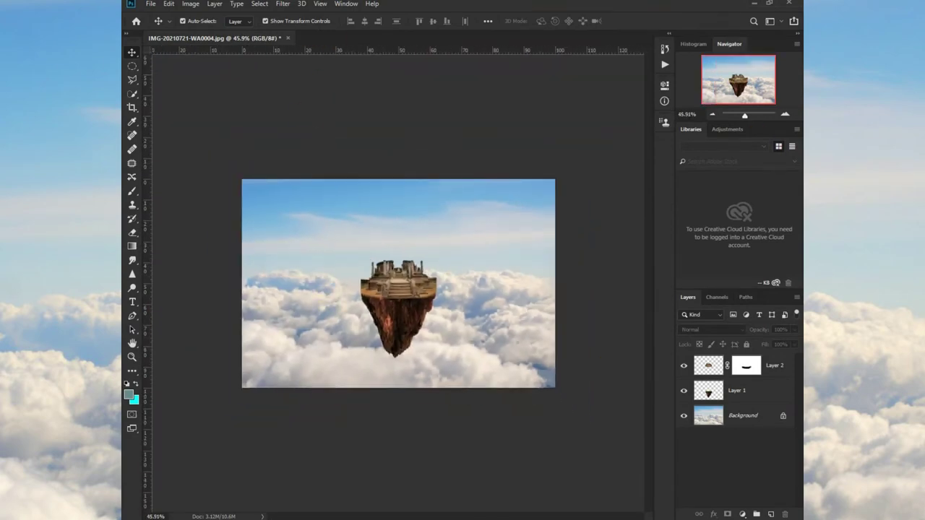
click(755, 4)
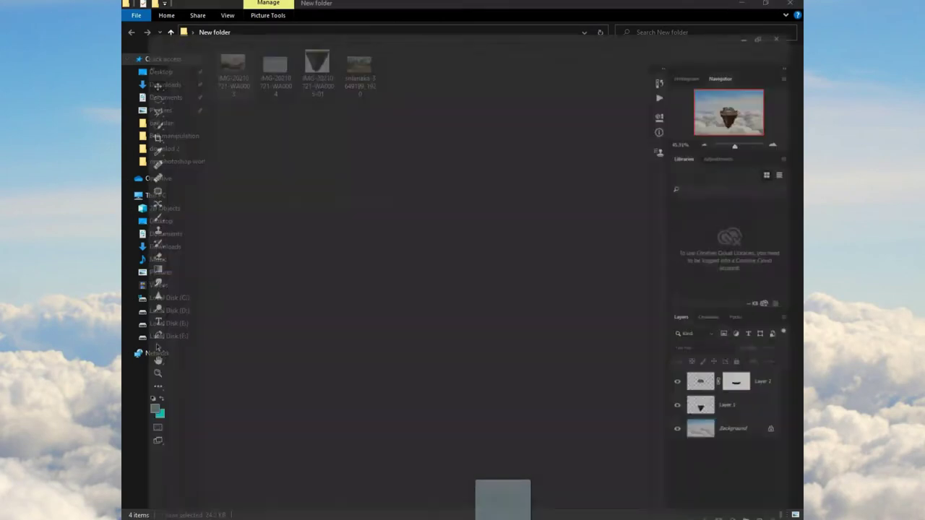
drag(396, 332, 553, 24)
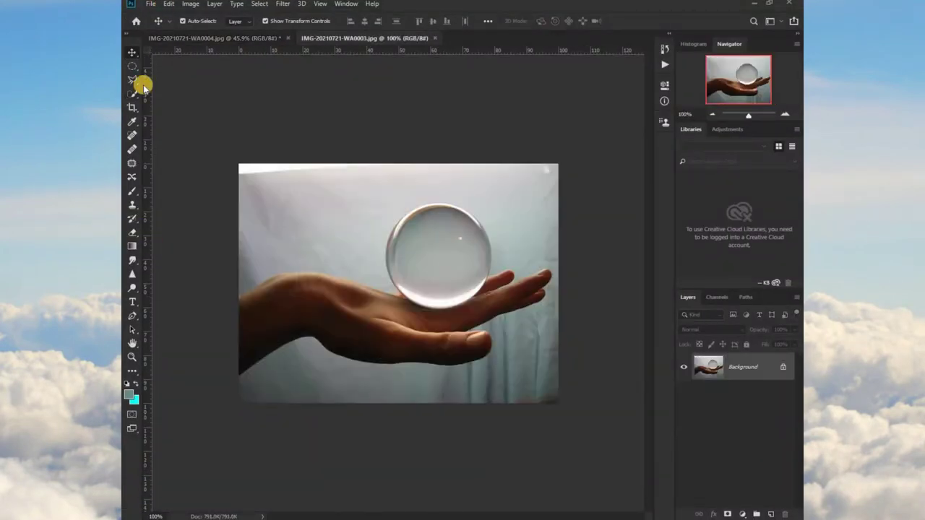
Select the crystal ball with an elliptical marquee and drag it into the WA0004 island document.
click(131, 65)
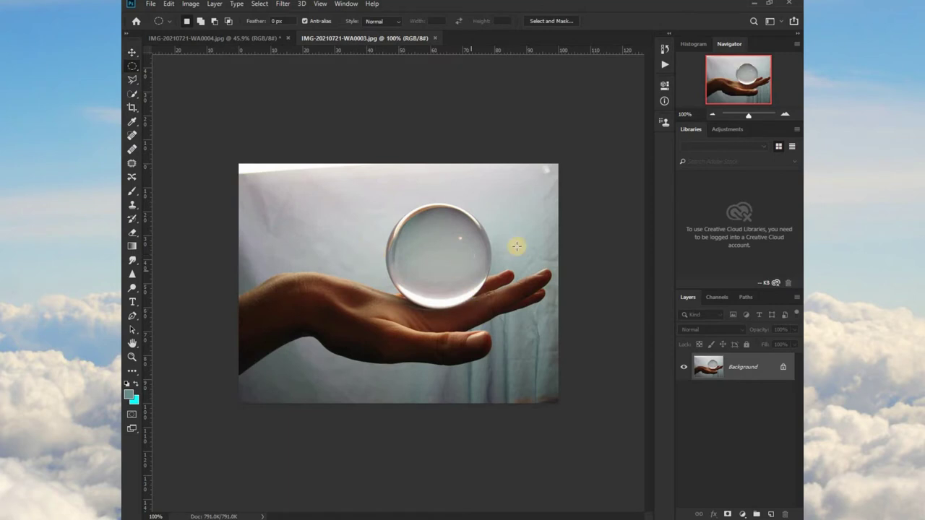
key(ctrl+plus)
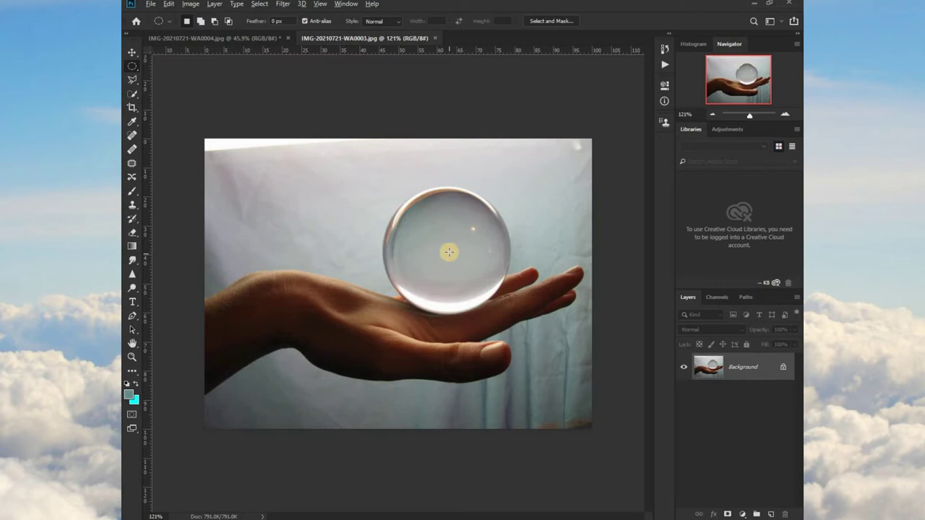
drag(449, 250, 531, 313)
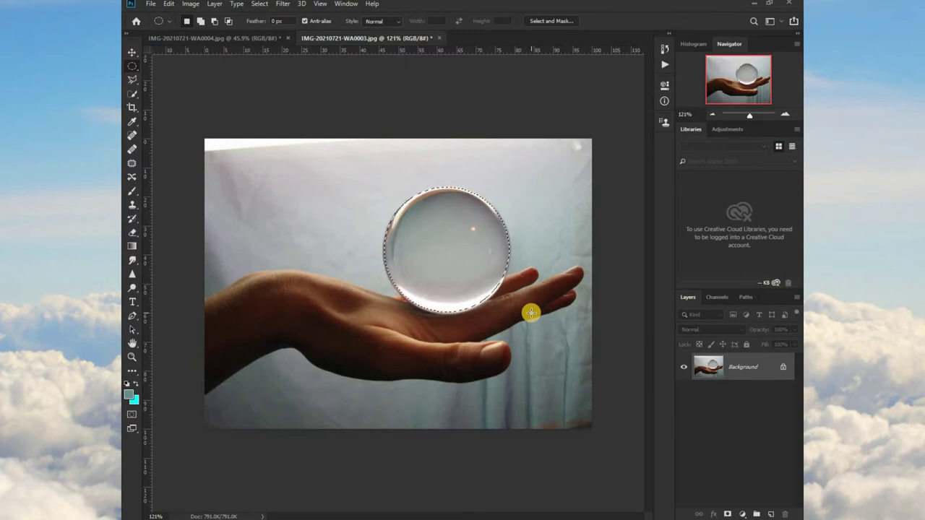
click(136, 54)
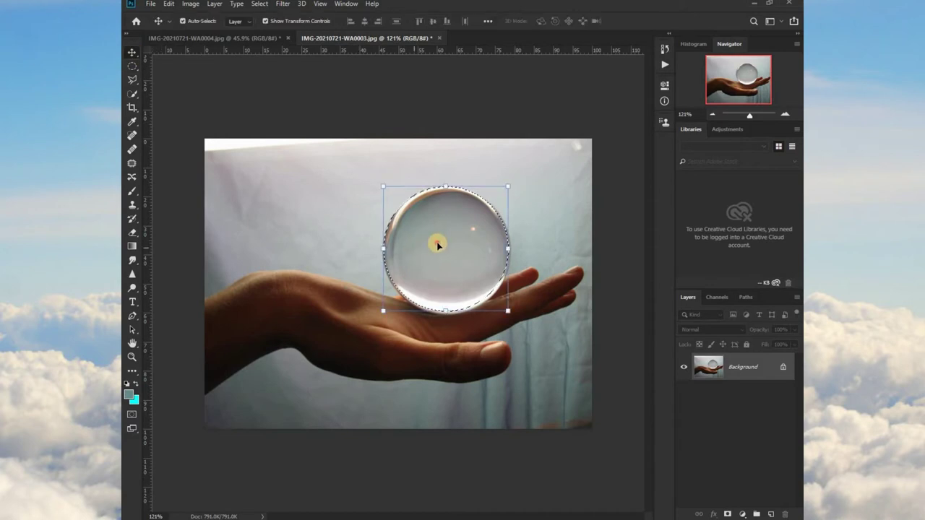
drag(438, 241, 178, 52)
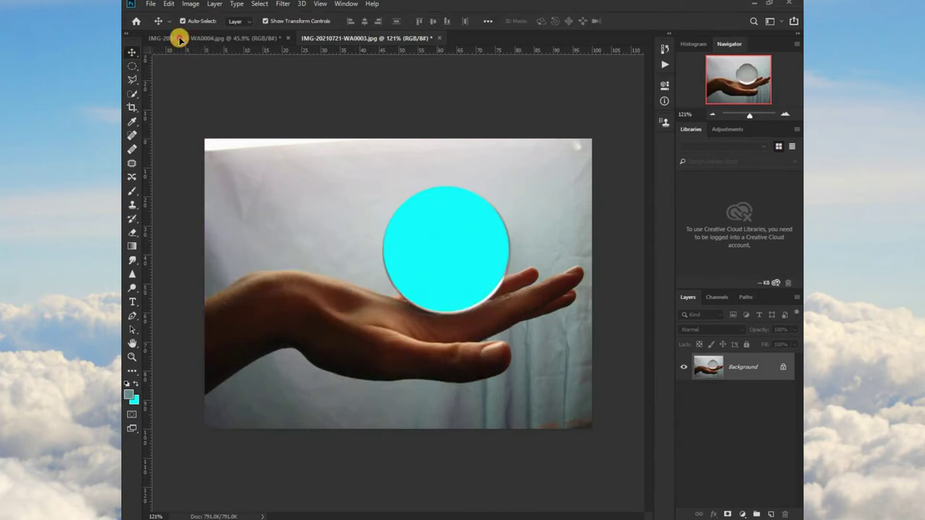
drag(178, 52, 382, 235)
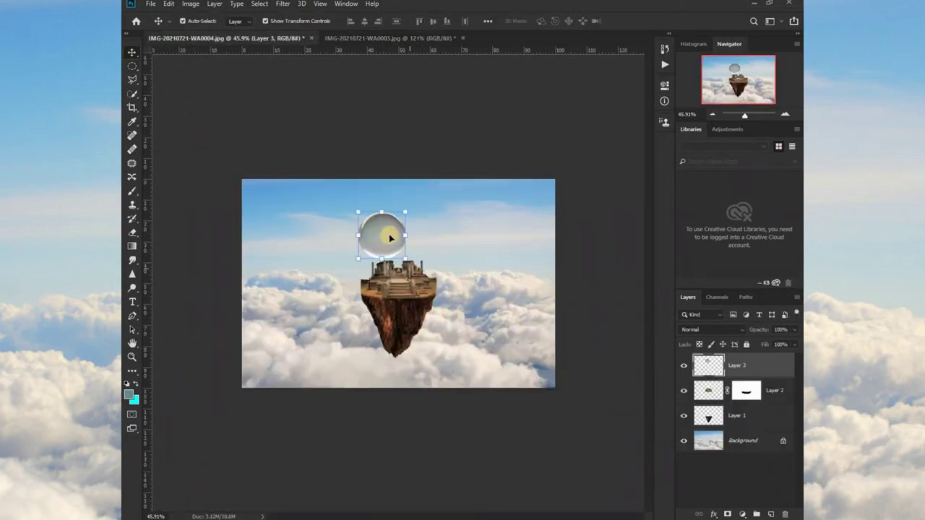
Close the WA0003 hand photo without saving changes.
click(422, 37)
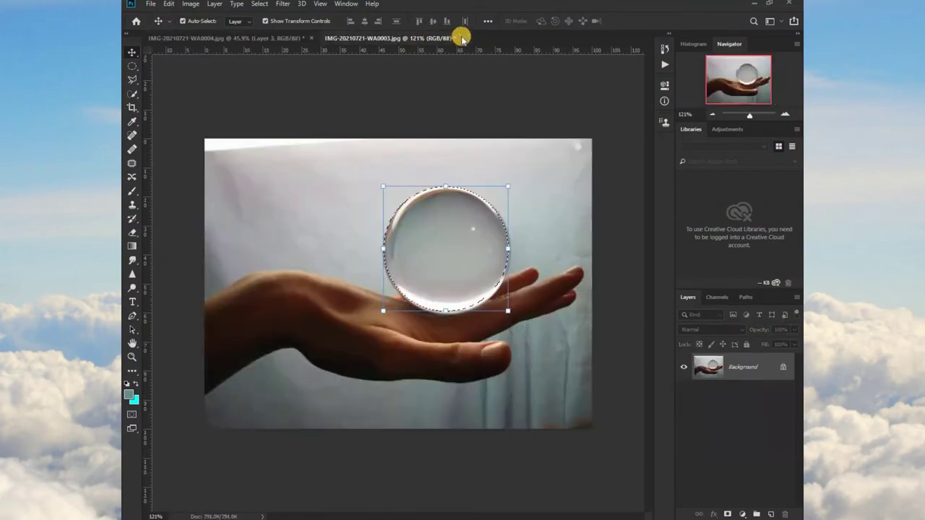
click(462, 37)
click(459, 201)
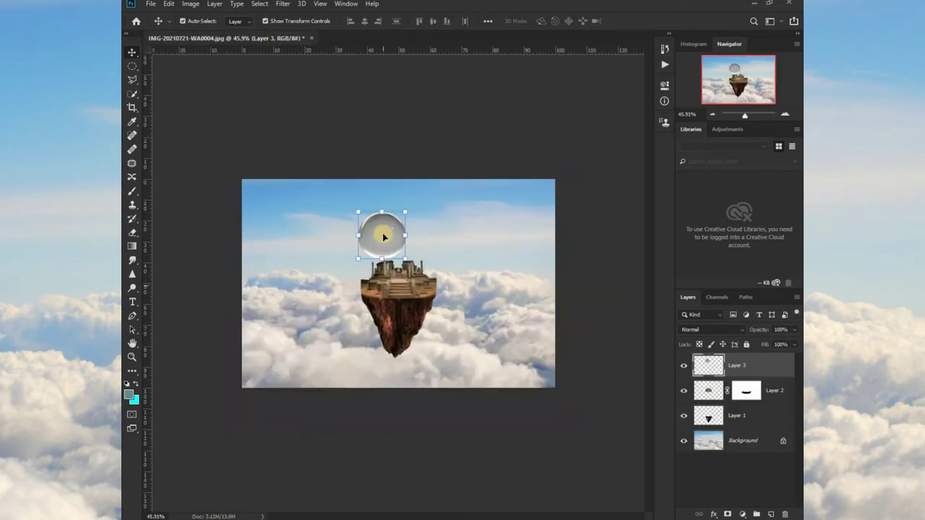
Scale the crystal ball to about 176% and centre it over the island.
drag(359, 257, 336, 271)
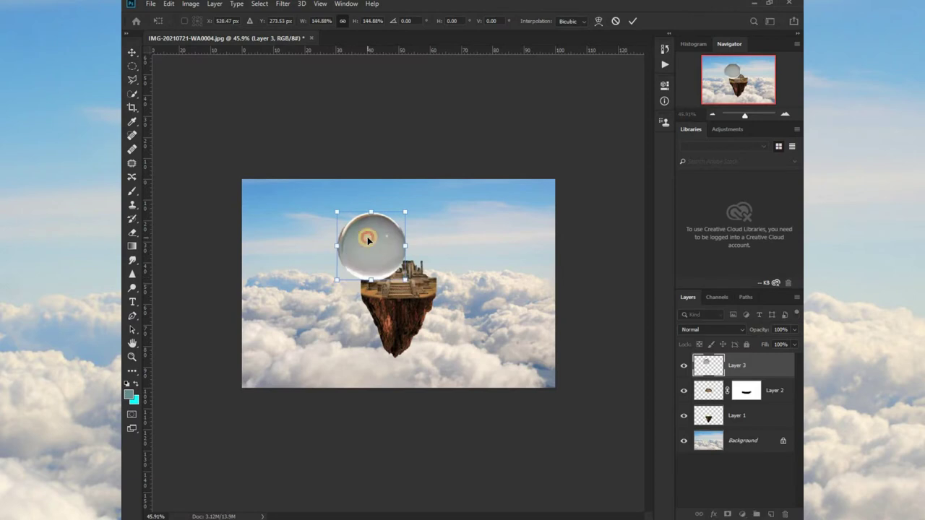
drag(361, 241, 393, 264)
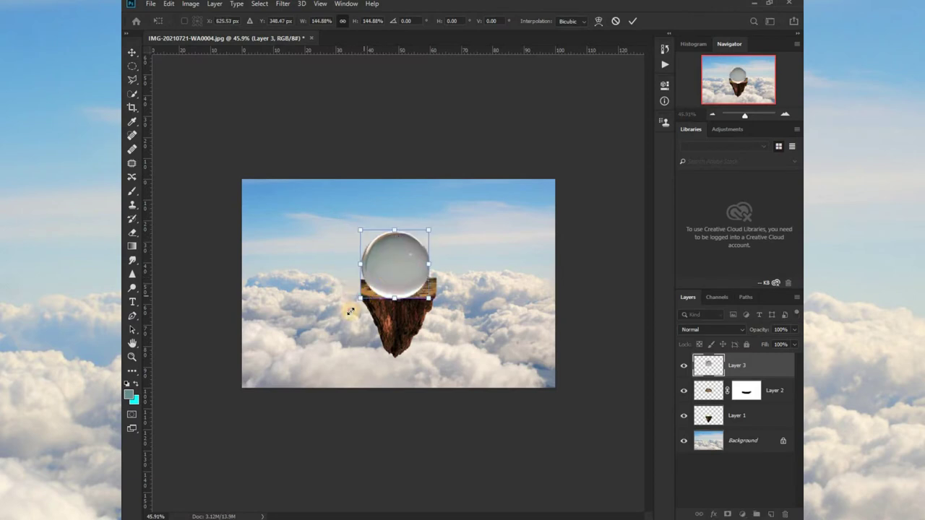
drag(350, 310, 371, 301)
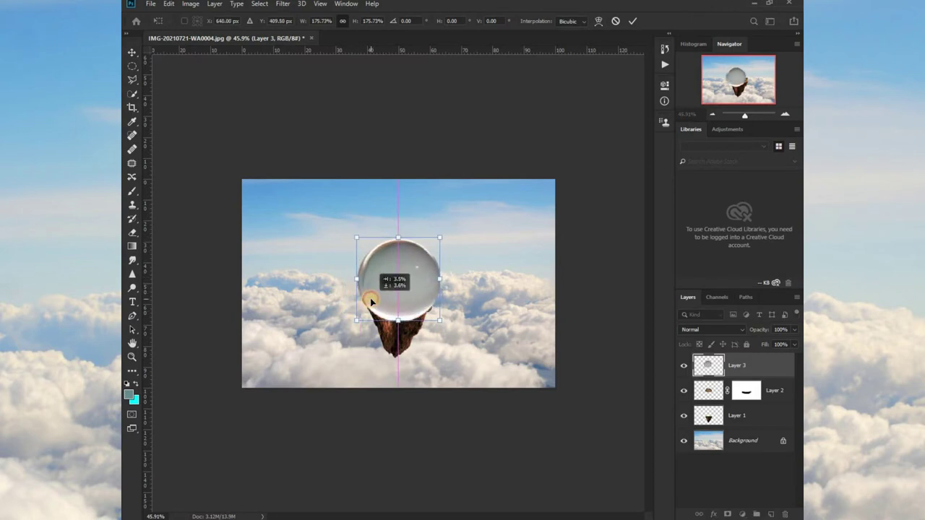
drag(433, 292, 437, 291)
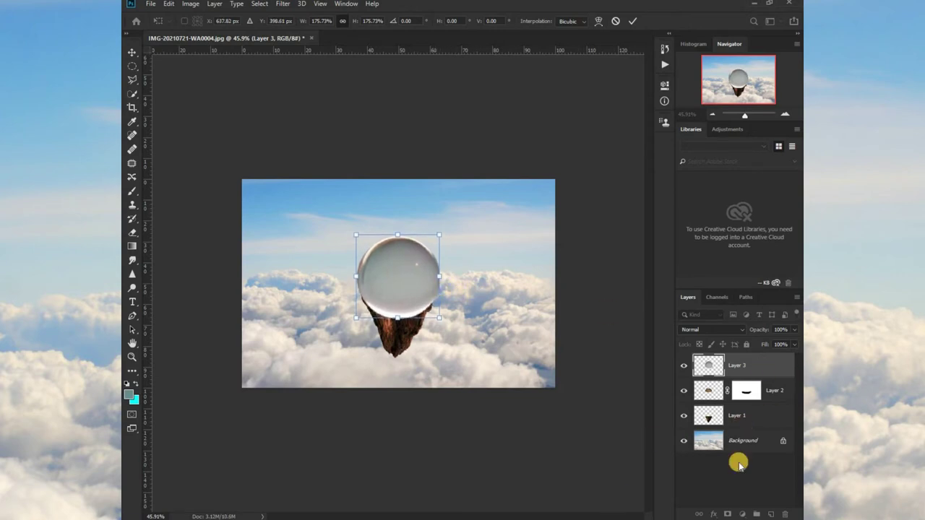
key(Return)
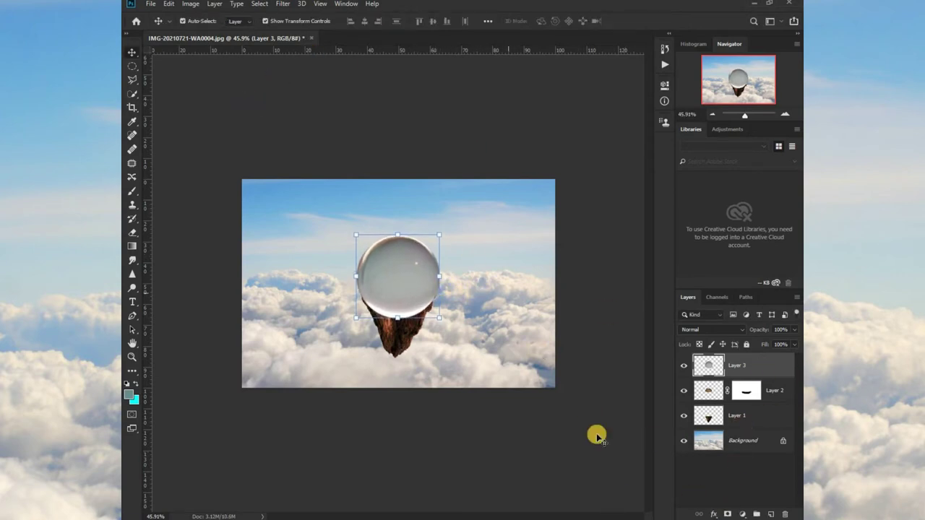
Set the crystal ball layer's blend mode to Overlay and inspect the result.
click(712, 332)
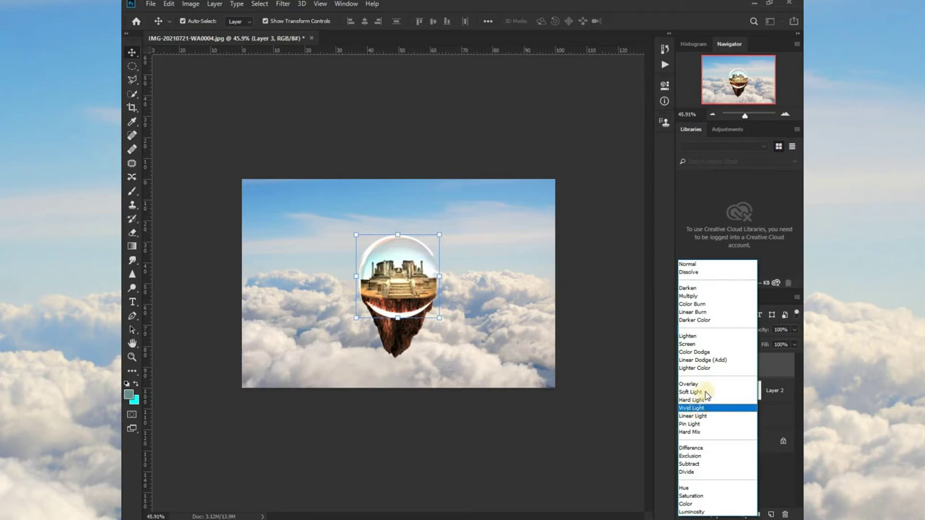
click(705, 385)
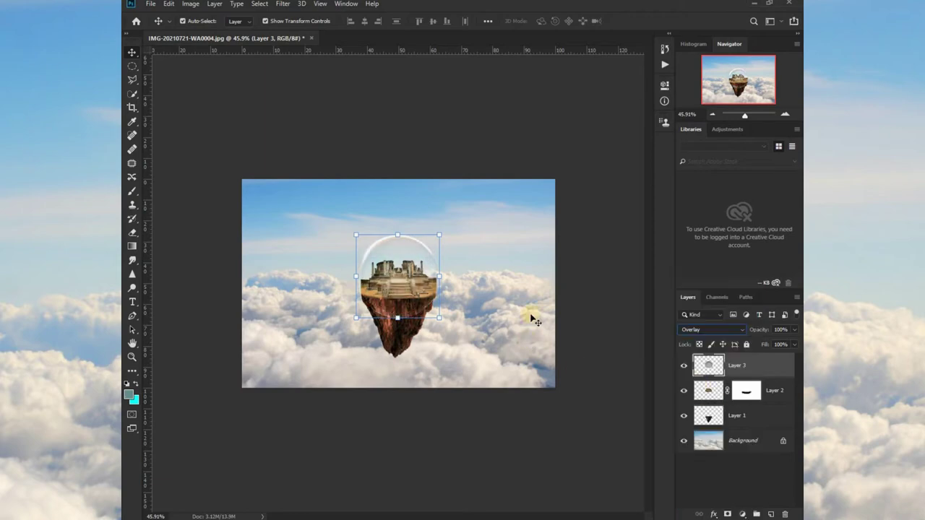
click(603, 298)
scroll(355, 246, up, 1)
scroll(361, 260, up, 3)
scroll(369, 273, up, 2)
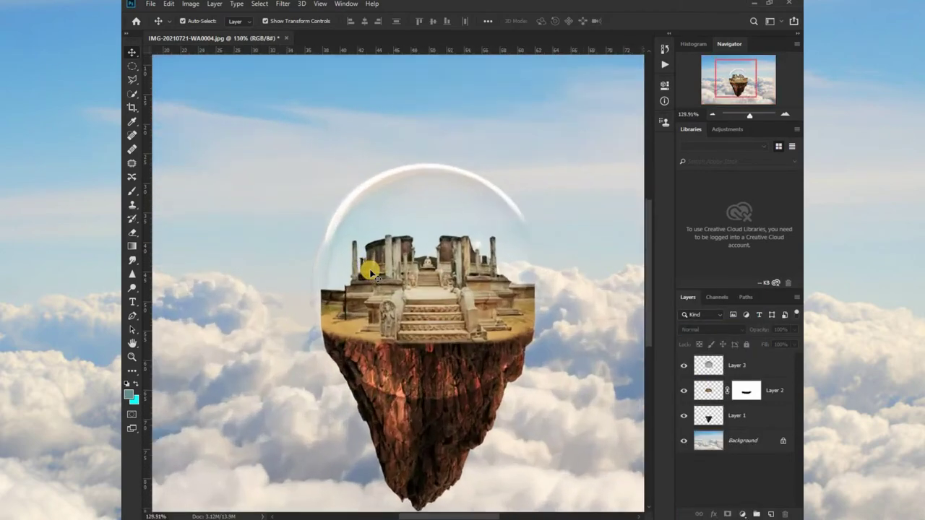
scroll(370, 274, down, 2)
scroll(383, 268, down, 2)
scroll(394, 278, down, 2)
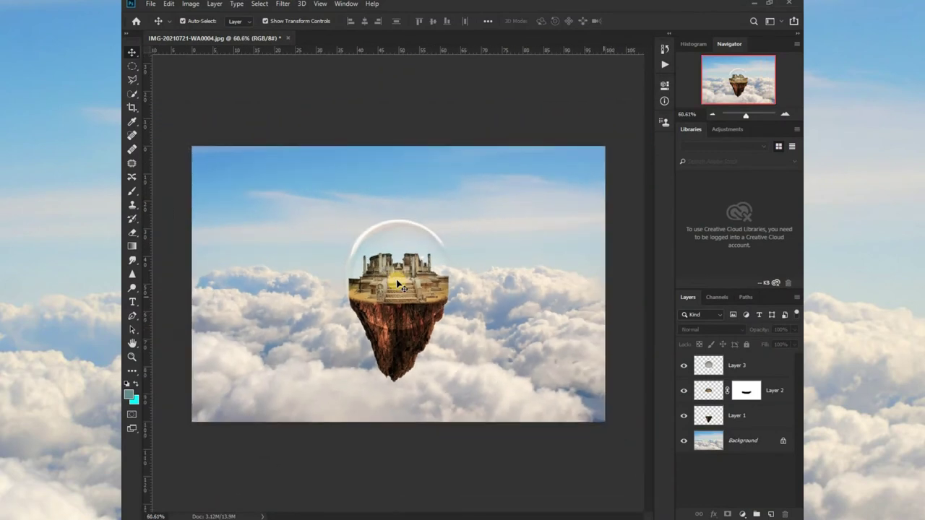
scroll(400, 284, up, 1)
scroll(399, 284, down, 2)
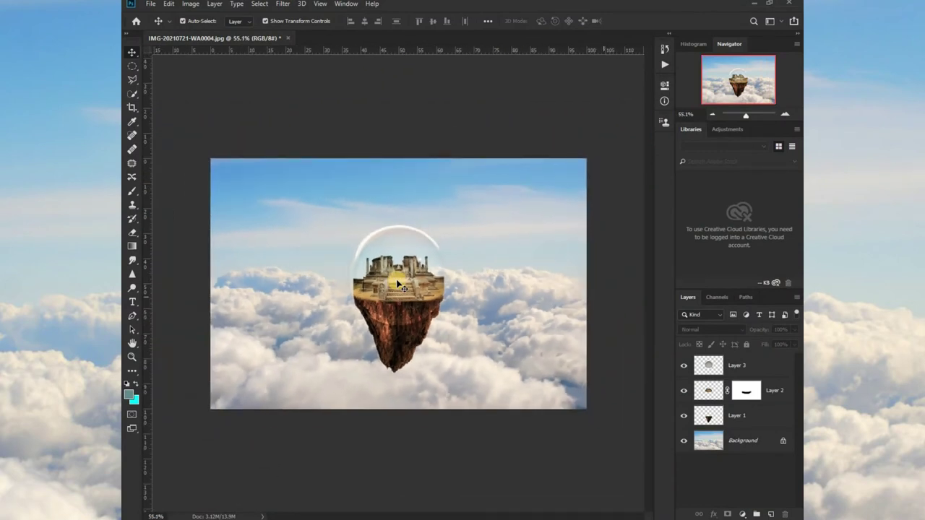
scroll(400, 284, down, 3)
scroll(399, 284, up, 3)
scroll(400, 284, down, 5)
scroll(400, 284, up, 1)
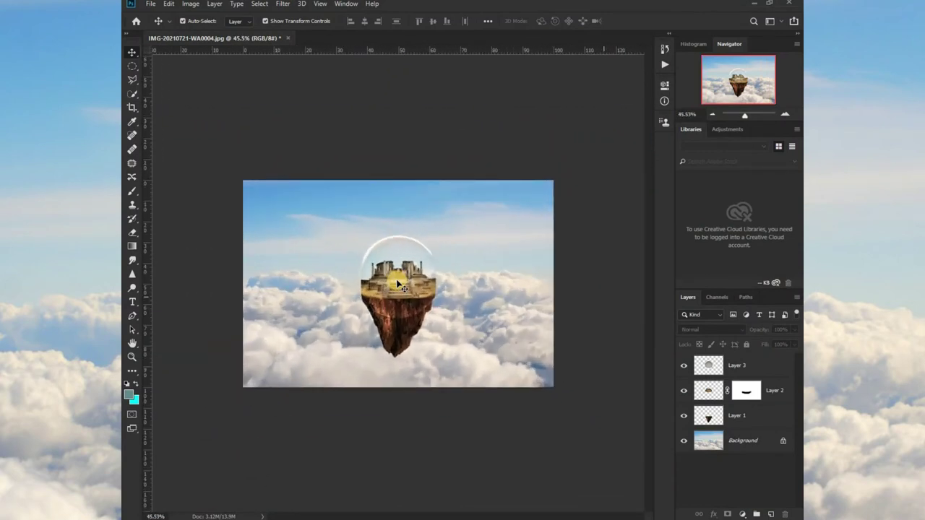
scroll(394, 289, up, 2)
scroll(390, 329, up, 1)
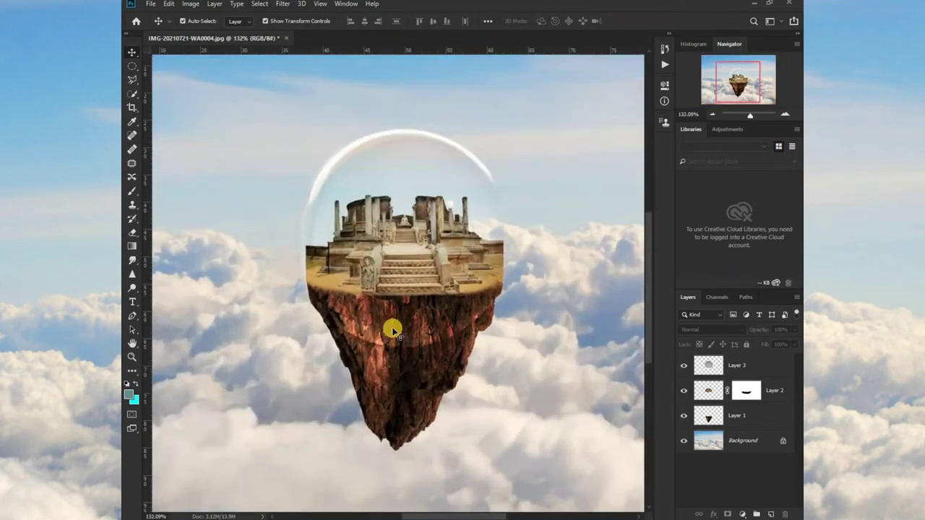
scroll(393, 331, down, 1)
scroll(393, 331, down, 1)
Hide the crystal ball layer and select Layer 2.
click(409, 284)
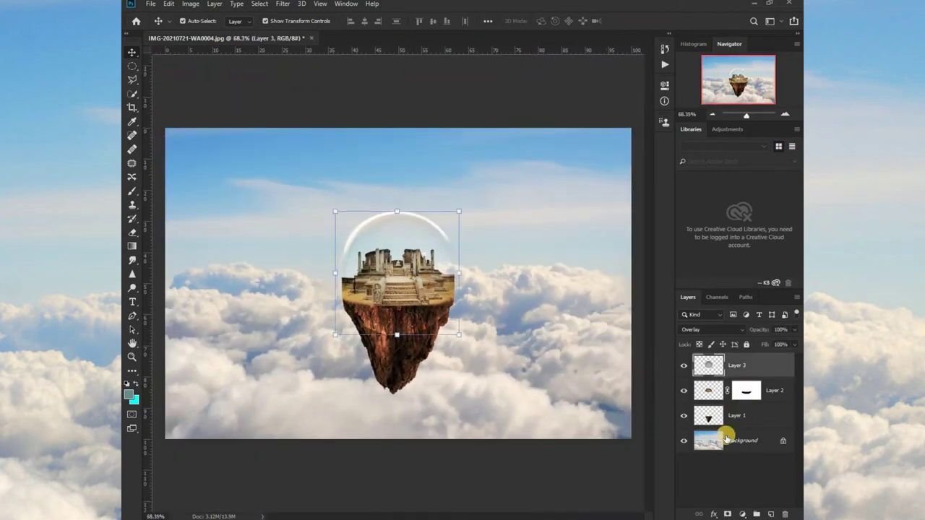
click(684, 366)
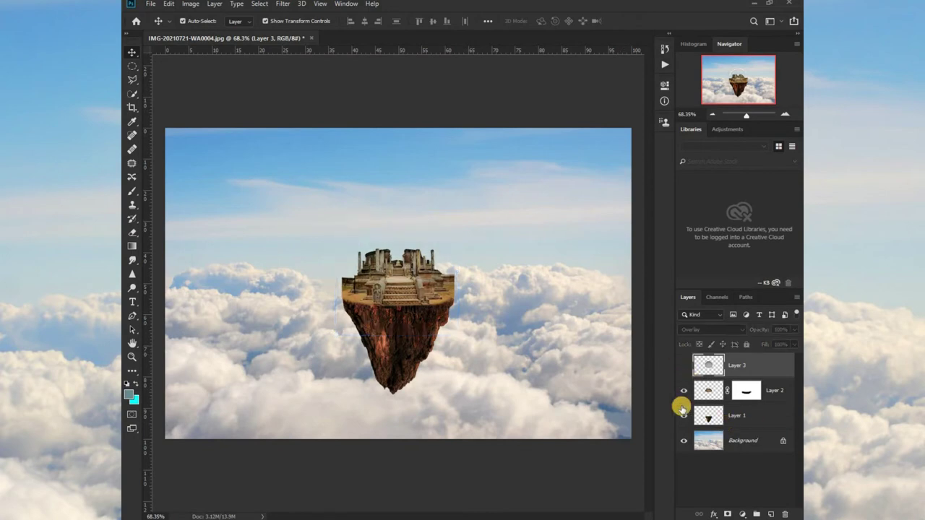
click(336, 289)
scroll(339, 289, up, 3)
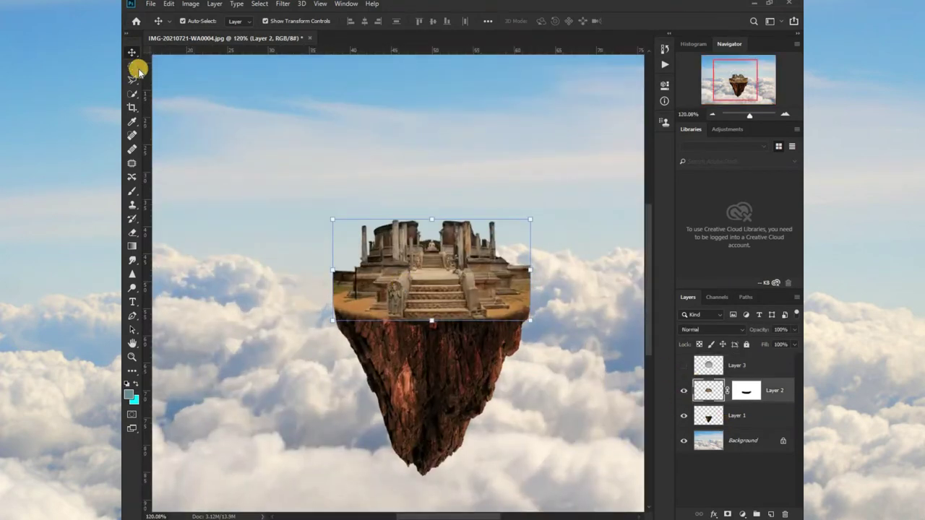
Content-aware fill a polygonal patch beside the temple platform's left side.
click(145, 105)
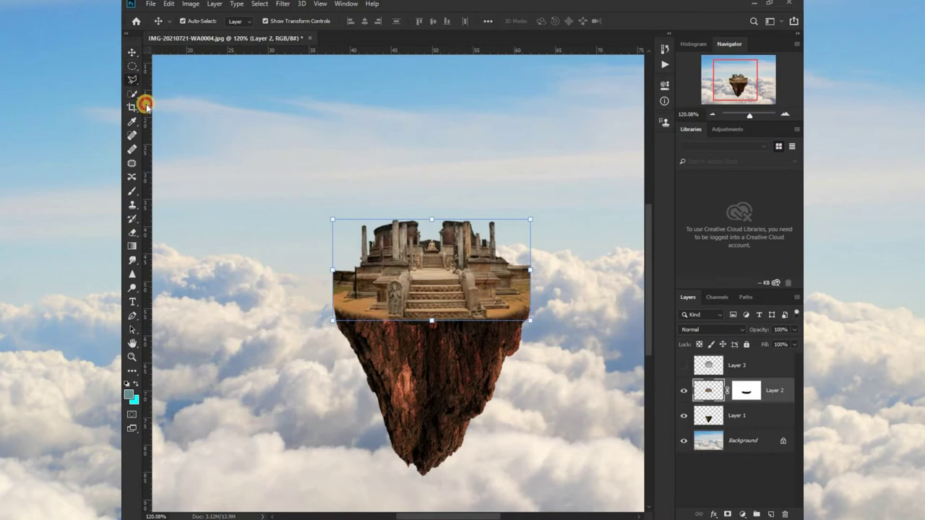
scroll(409, 336, up, 3)
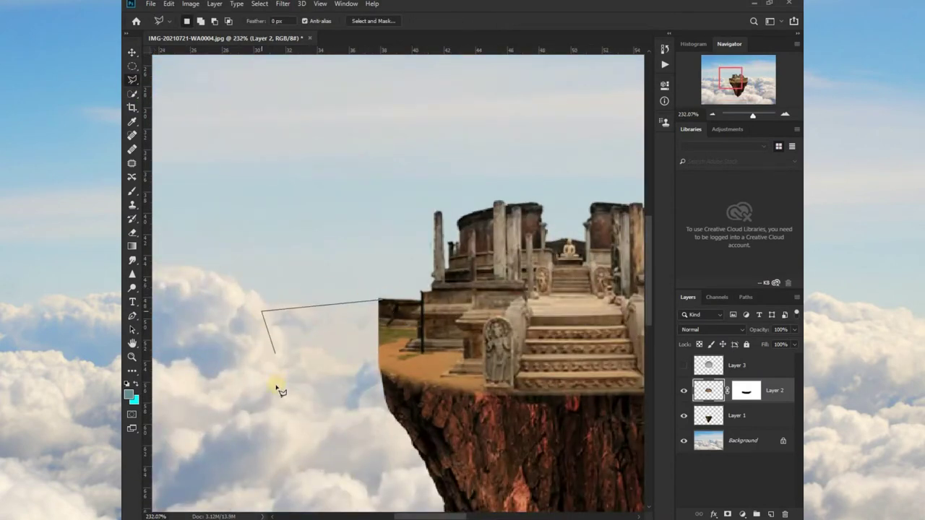
click(389, 377)
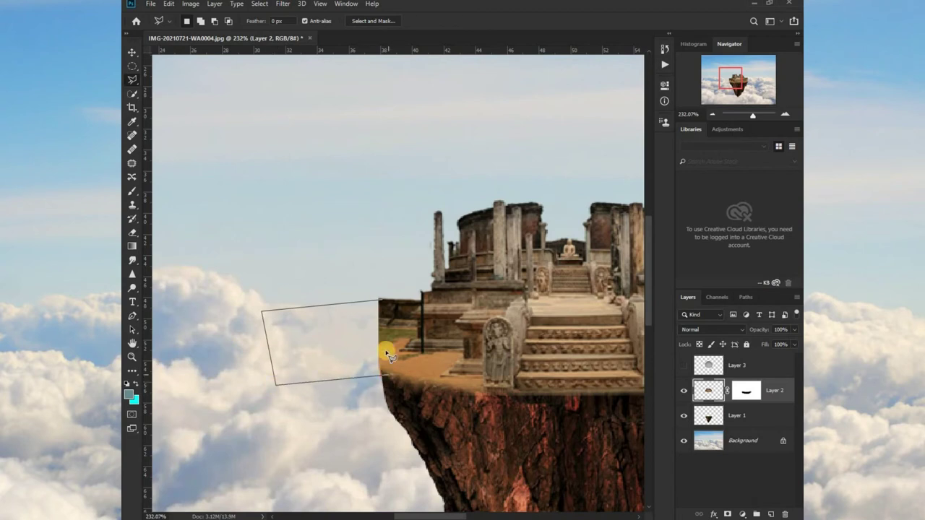
click(384, 303)
double_click(384, 303)
right_click(354, 331)
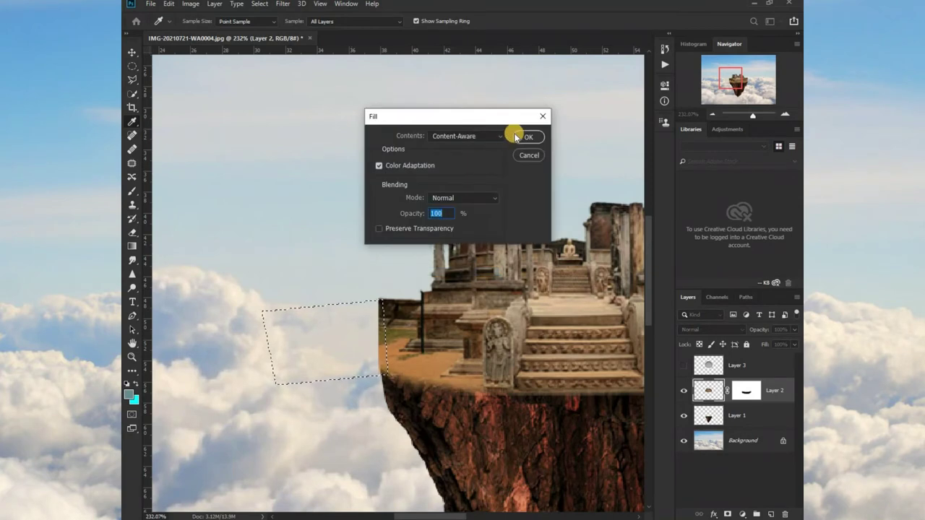
click(527, 137)
scroll(492, 246, down, 2)
scroll(491, 246, down, 3)
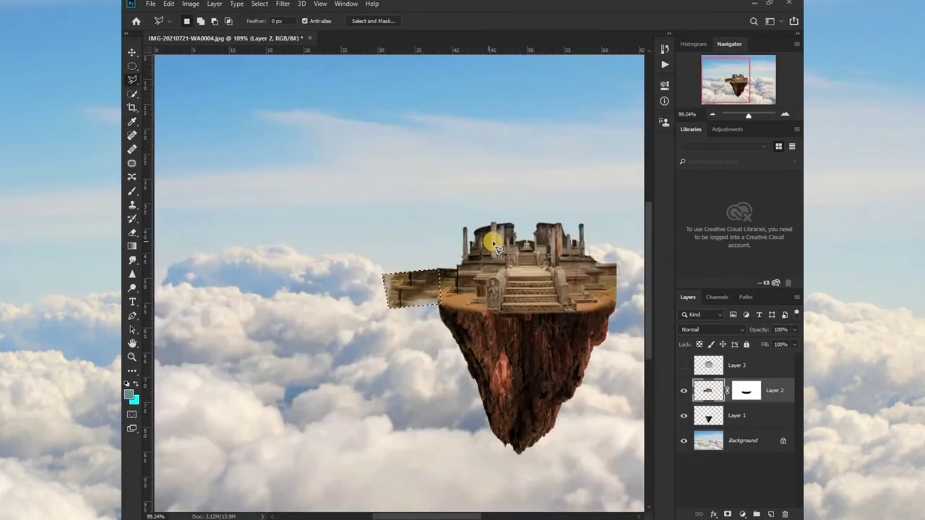
scroll(489, 241, down, 2)
scroll(470, 264, up, 3)
scroll(437, 289, up, 2)
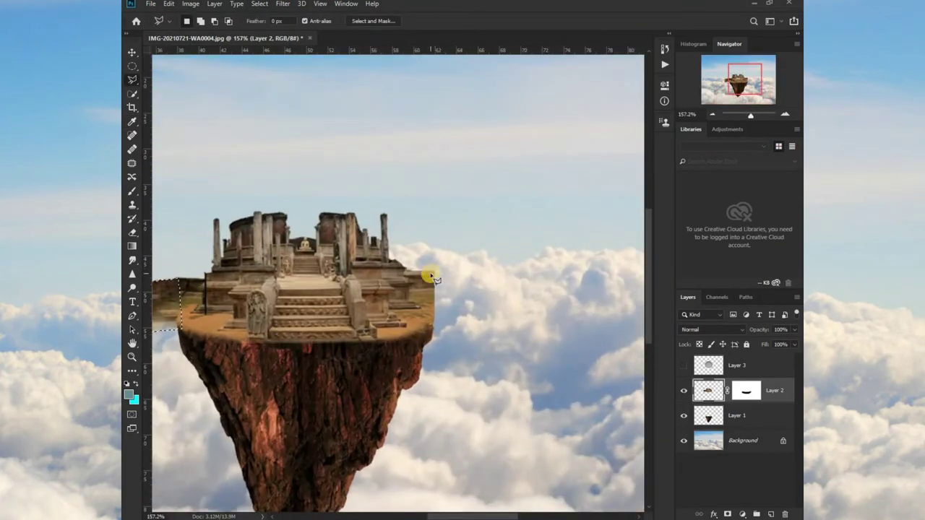
Content-aware fill the gap beside the platform's right edge, then fit the image on screen.
click(491, 340)
click(431, 327)
click(436, 274)
right_click(461, 302)
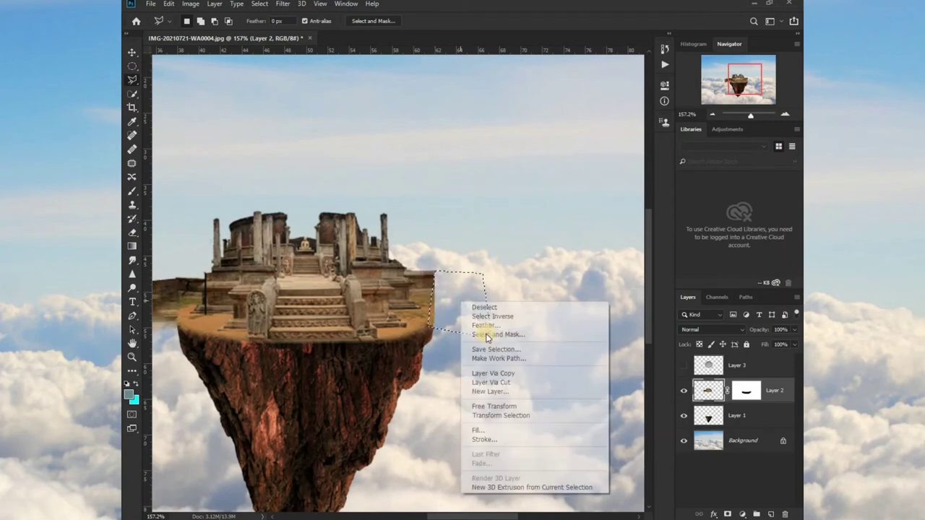
click(478, 430)
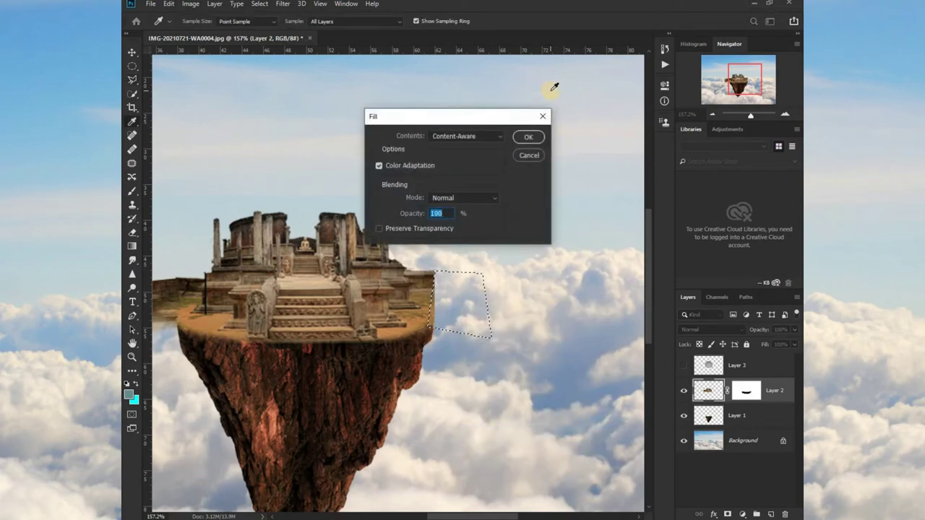
key(Return)
key(ctrl+0)
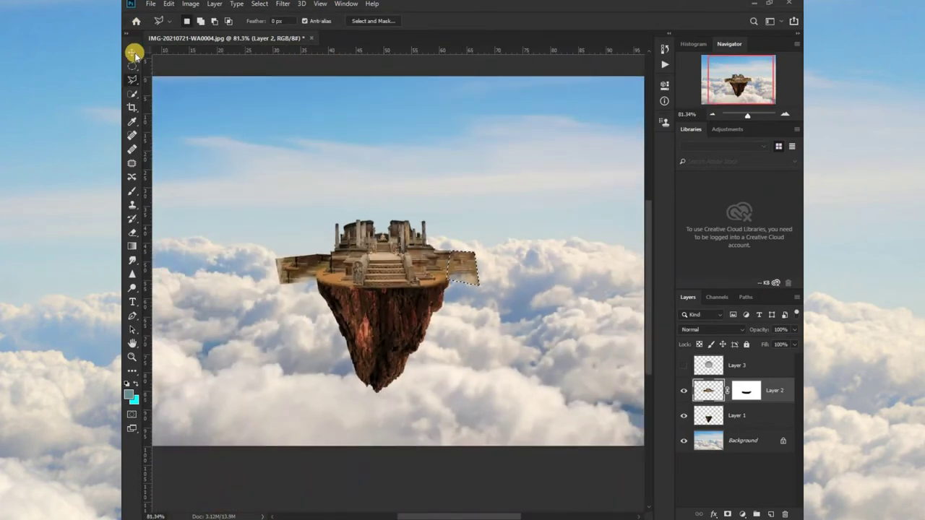
click(132, 52)
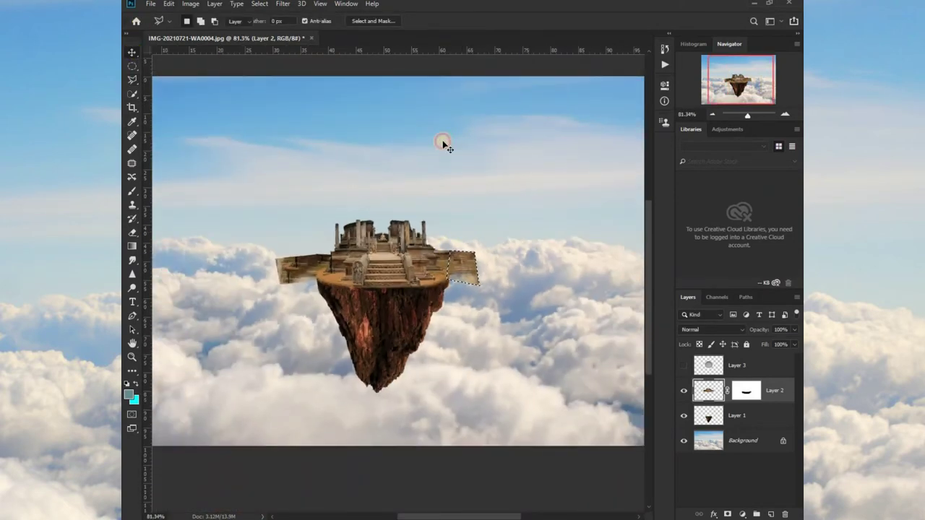
Show the Layer 3 bubble, add then delete its layer mask, and reselect Layer 2.
click(683, 367)
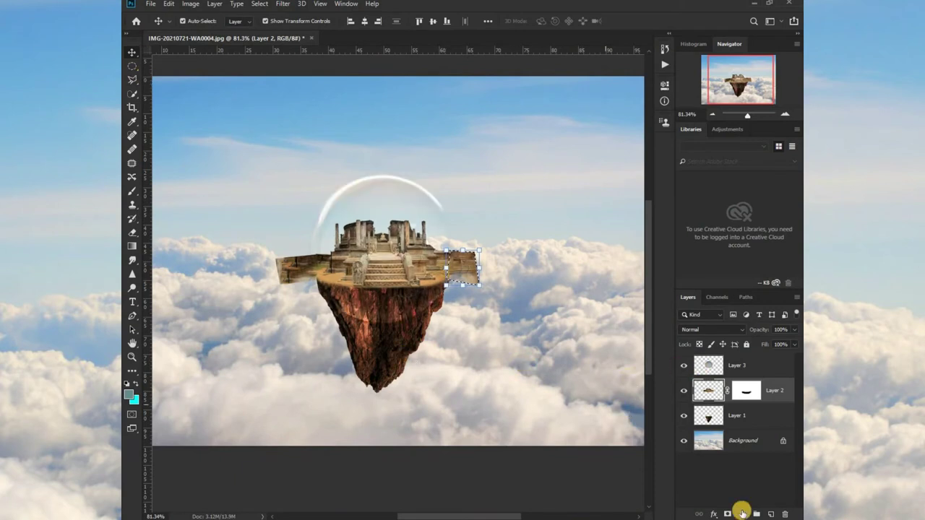
click(600, 440)
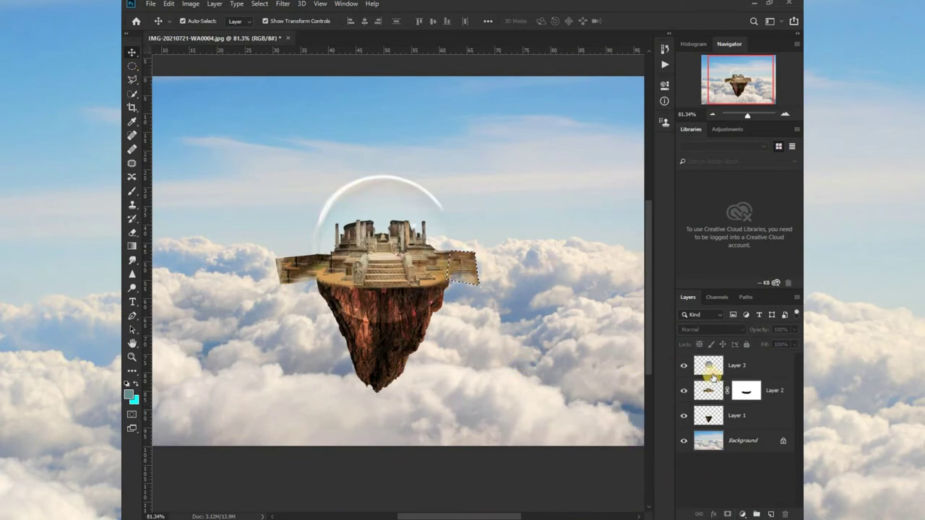
click(714, 369)
click(724, 514)
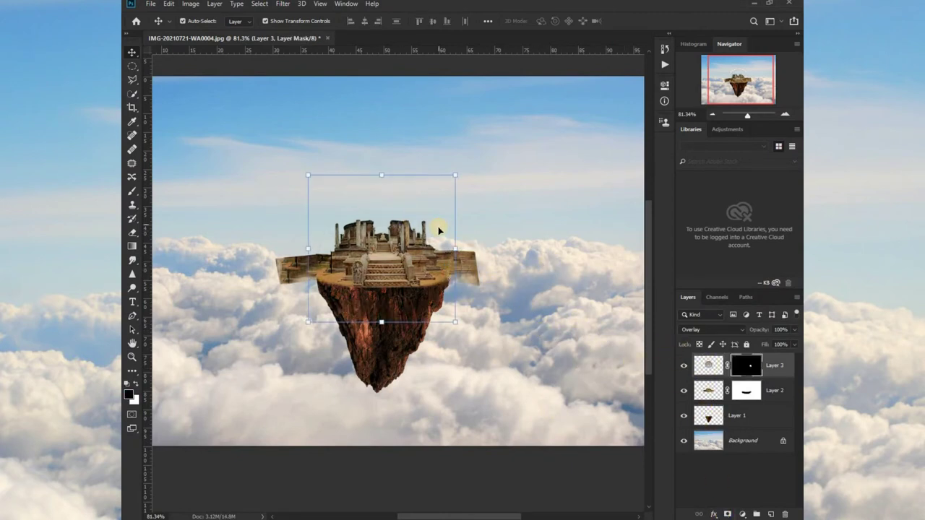
right_click(749, 366)
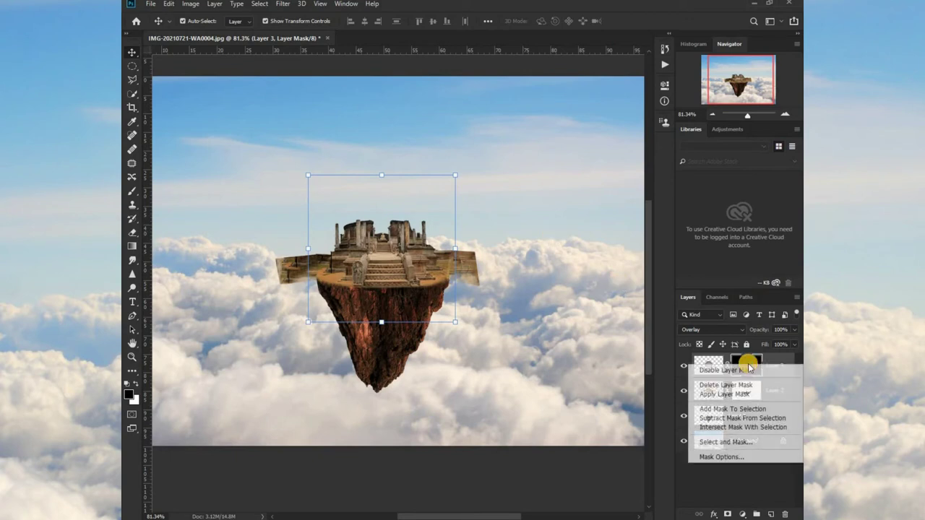
click(721, 384)
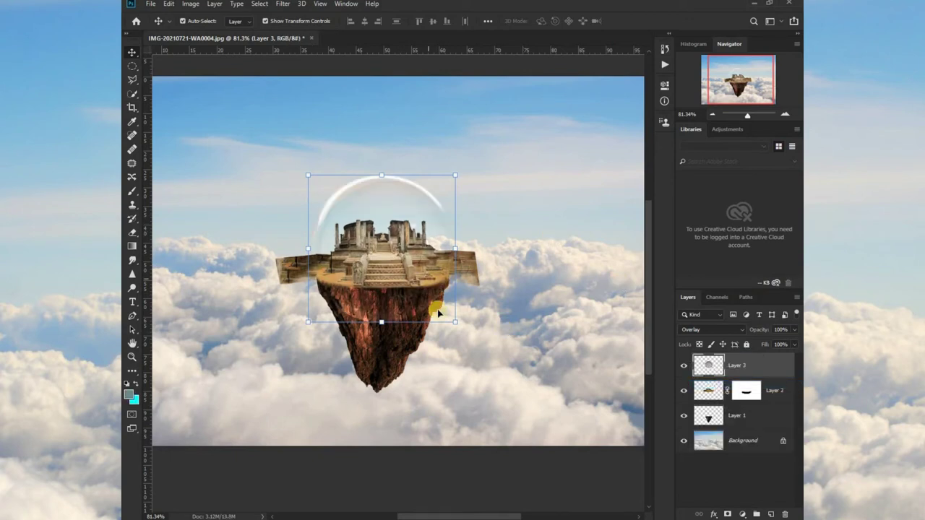
click(564, 266)
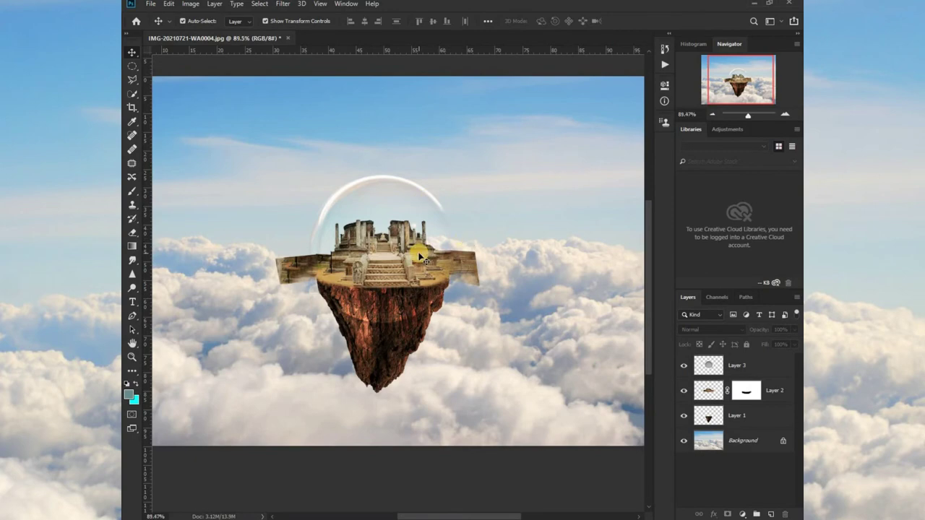
scroll(412, 248, up, 5)
click(709, 394)
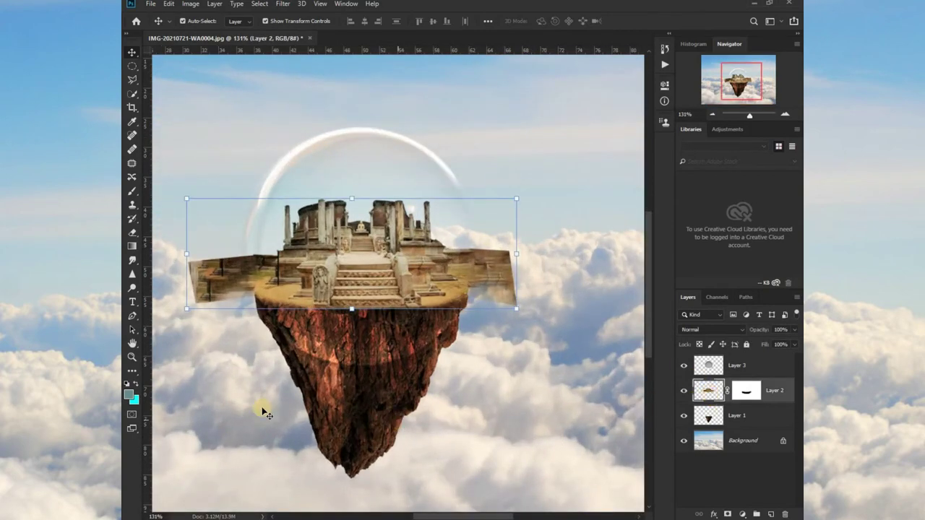
click(132, 191)
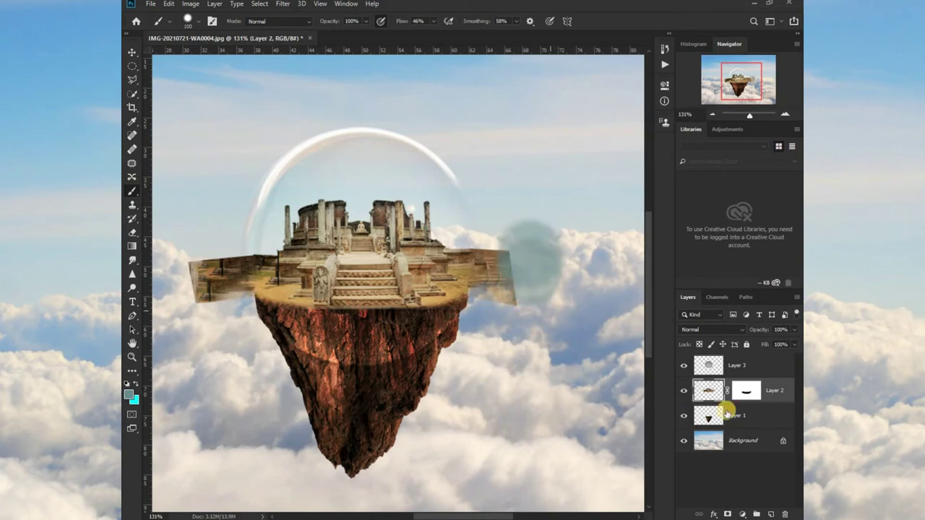
Paint black on Layer 2's mask to fade the platform's right and left extensions.
click(745, 390)
key(d)
mouse_move(533, 231)
mouse_down()
mouse_move(527, 299)
mouse_move(531, 288)
mouse_move(523, 248)
mouse_move(541, 231)
mouse_move(508, 305)
mouse_move(525, 296)
mouse_move(501, 316)
mouse_move(518, 268)
mouse_move(499, 276)
mouse_up()
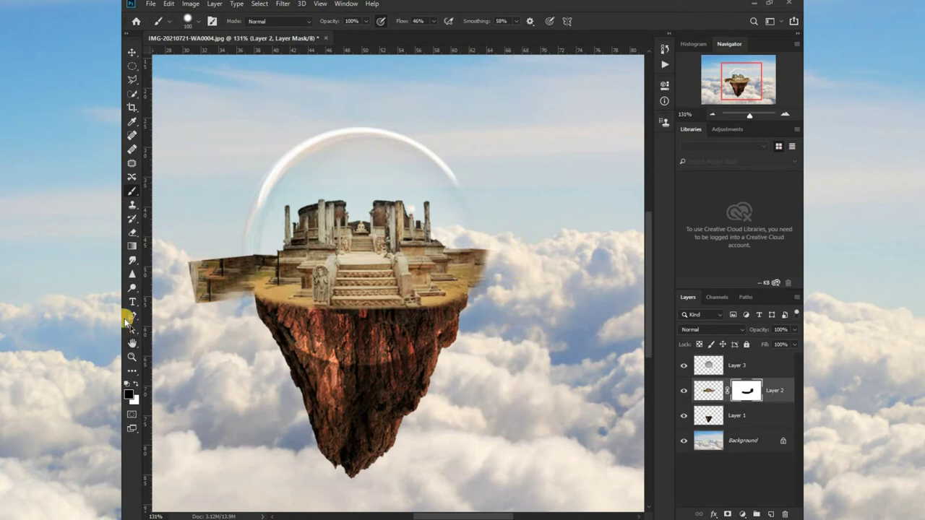
mouse_move(197, 249)
mouse_down()
mouse_move(207, 301)
mouse_move(210, 273)
mouse_up()
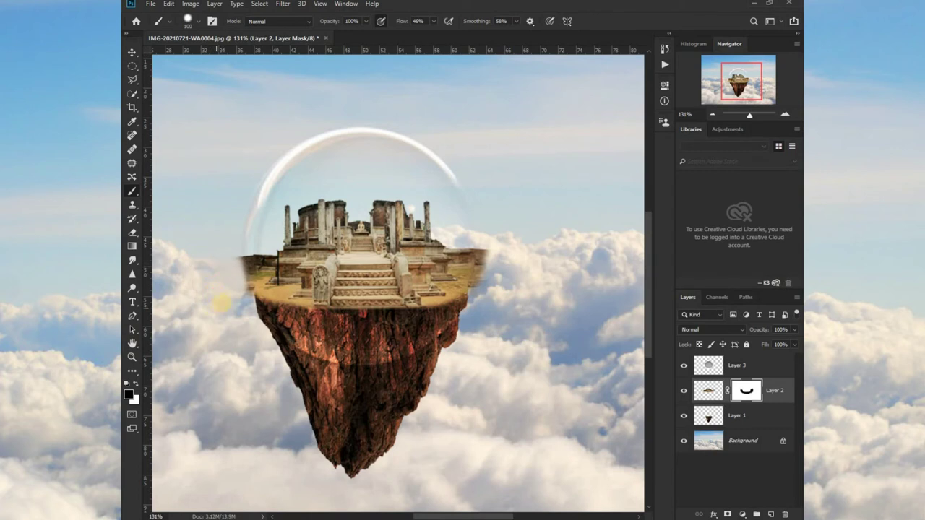
Soften the island's right edge into the clouds on Layer 2's mask.
scroll(221, 302, up, 3)
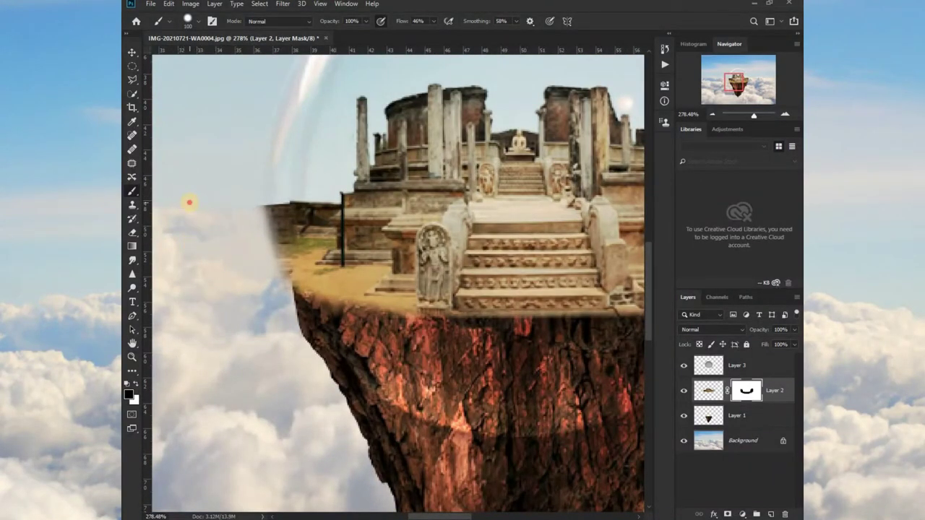
scroll(194, 257, down, 3)
scroll(450, 279, down, 1)
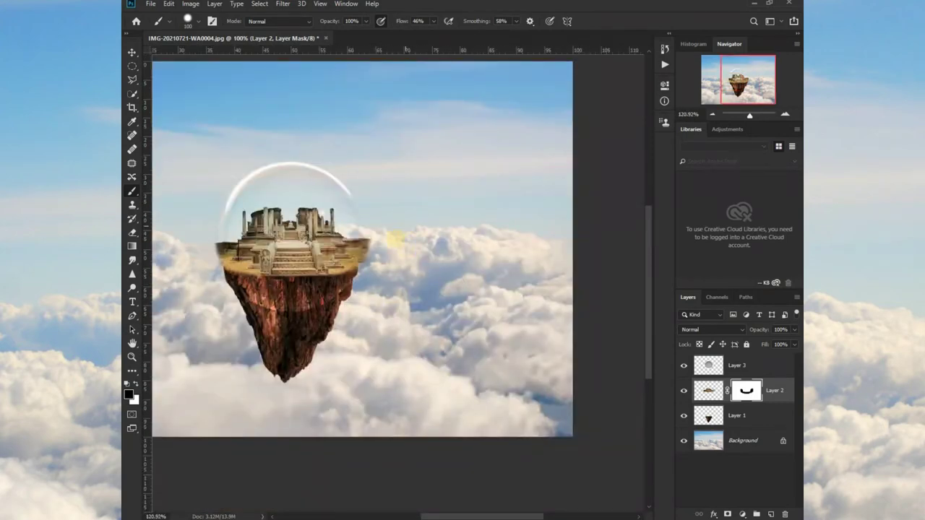
scroll(361, 259, up, 3)
scroll(362, 259, up, 2)
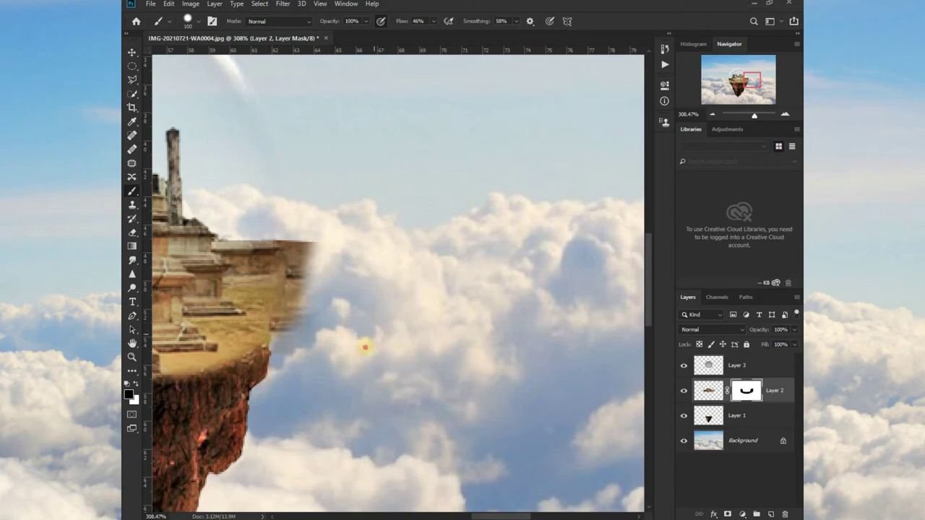
drag(365, 348, 383, 302)
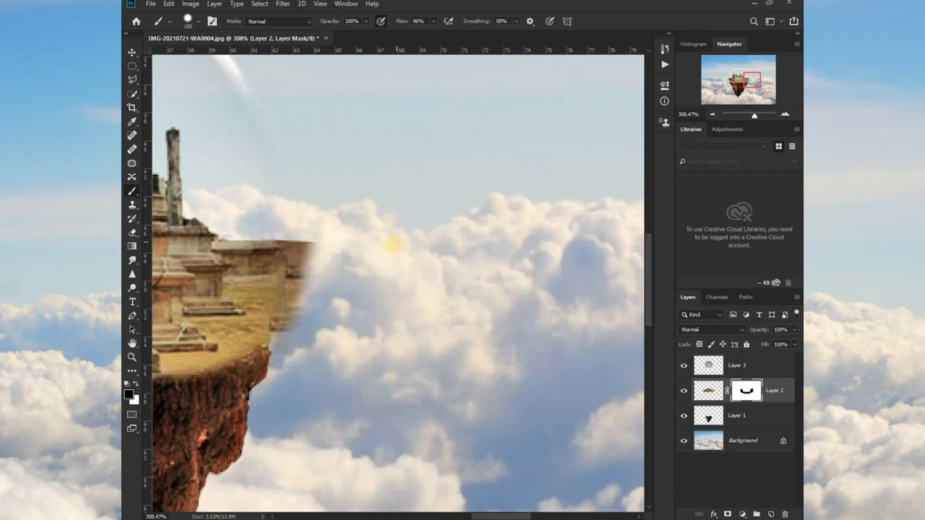
scroll(395, 259, down, 3)
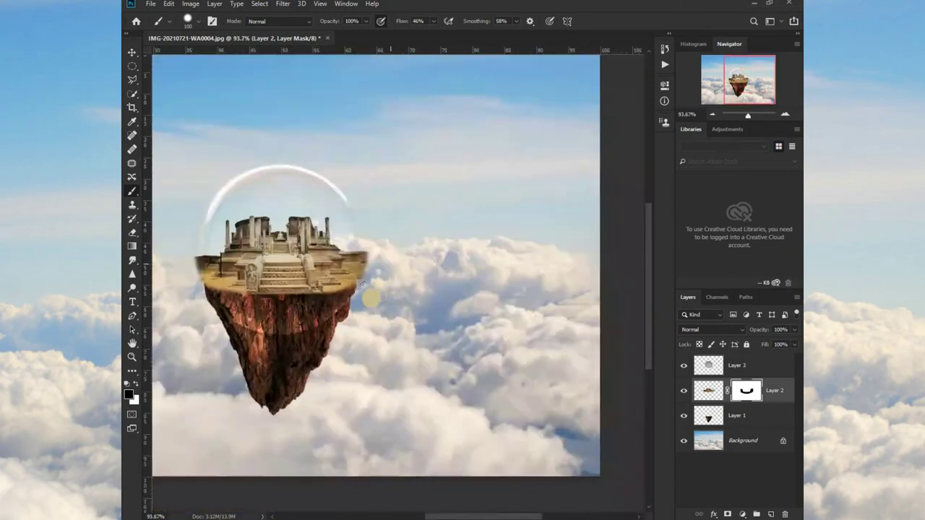
scroll(372, 330, down, 1)
scroll(413, 337, down, 1)
scroll(532, 365, up, 1)
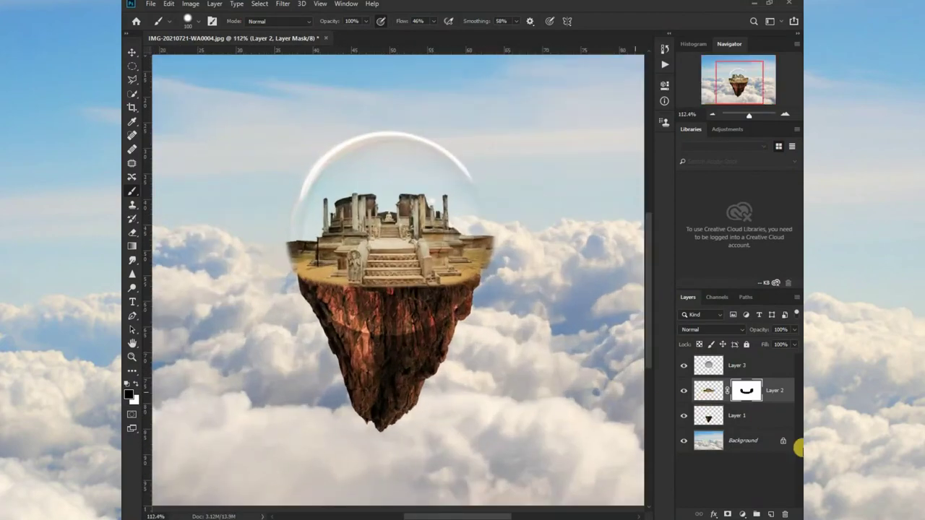
Add a mask to Layer 3 and paint black over the bubble's lower part covering the rock.
click(754, 366)
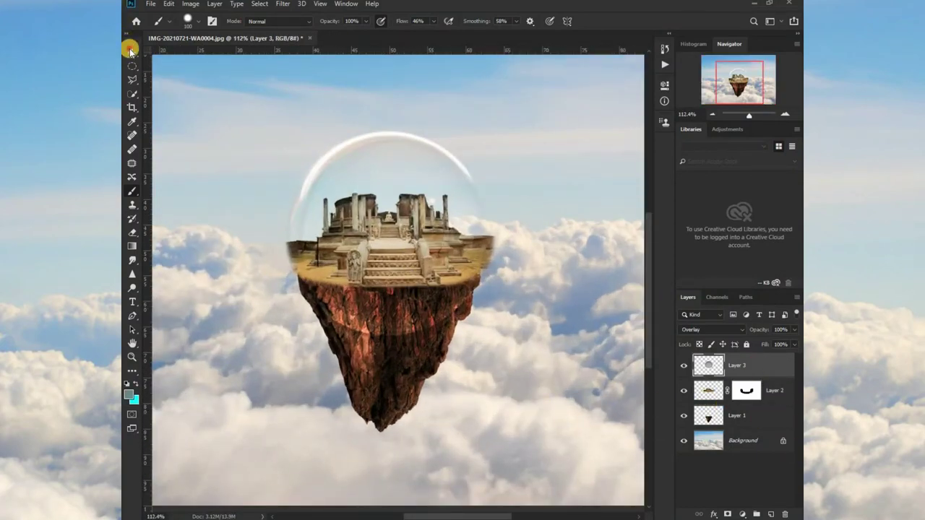
click(132, 52)
click(731, 514)
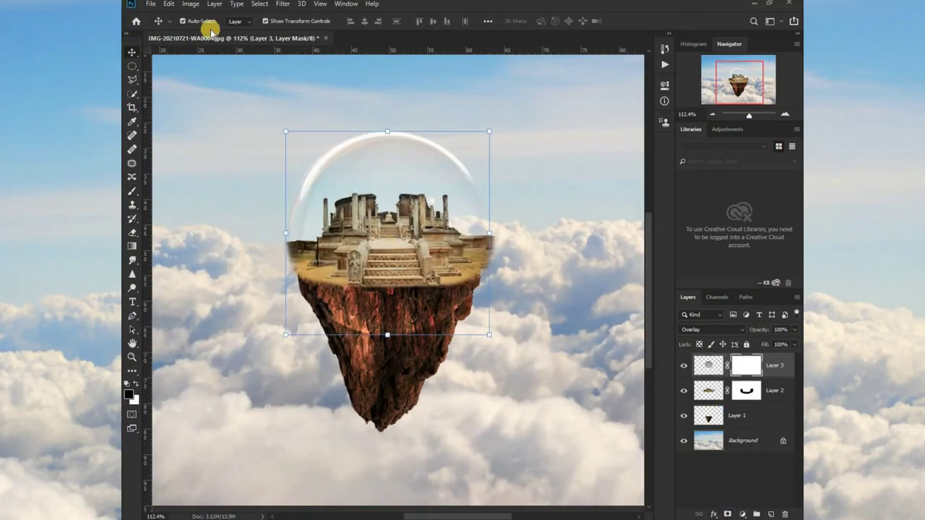
click(133, 190)
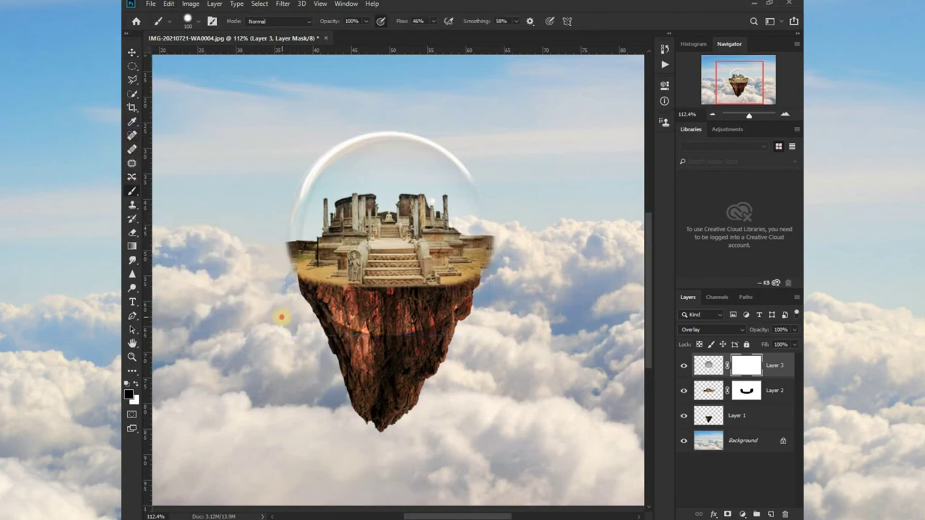
mouse_move(277, 315)
mouse_down()
mouse_move(421, 328)
mouse_move(468, 318)
mouse_up()
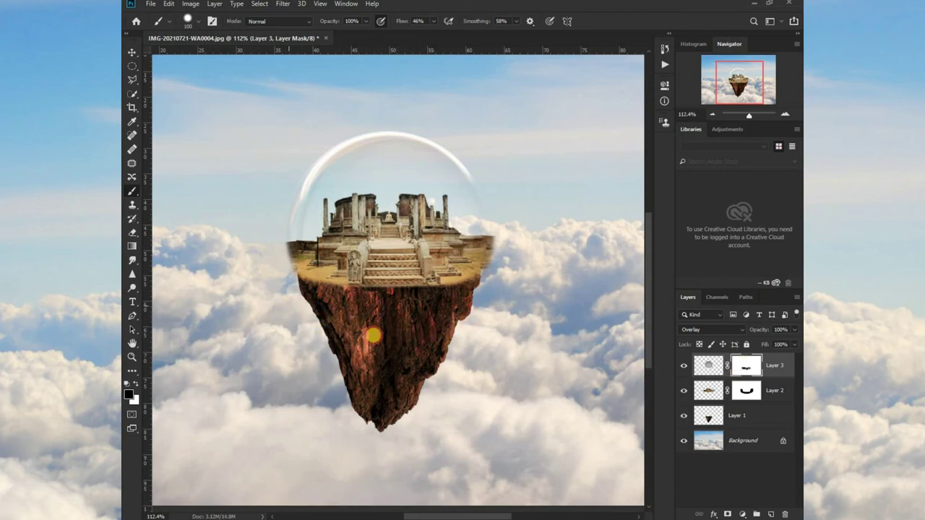
drag(433, 336, 487, 324)
mouse_move(301, 334)
mouse_down()
mouse_move(487, 289)
mouse_move(322, 357)
mouse_up()
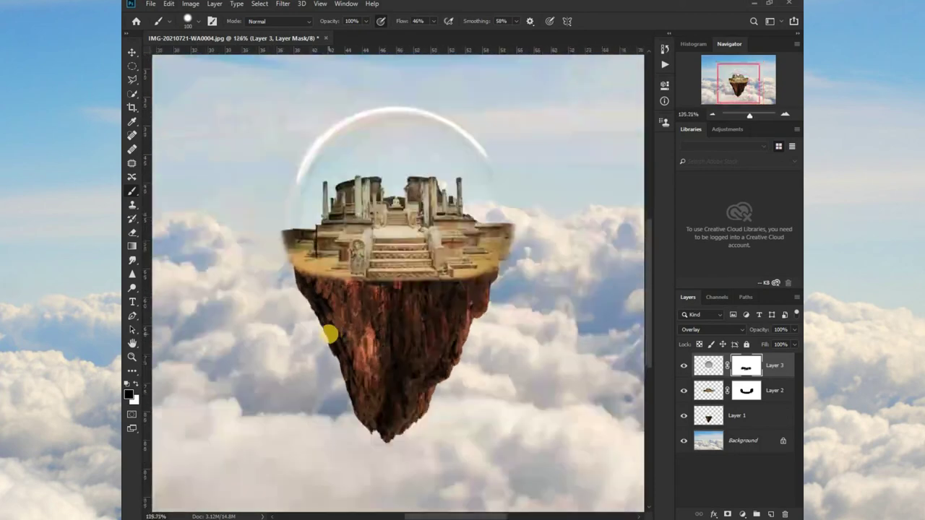
scroll(329, 334, down, 2)
Select Layer 2 and target its layer mask for painting.
click(708, 390)
scroll(585, 341, up, 3)
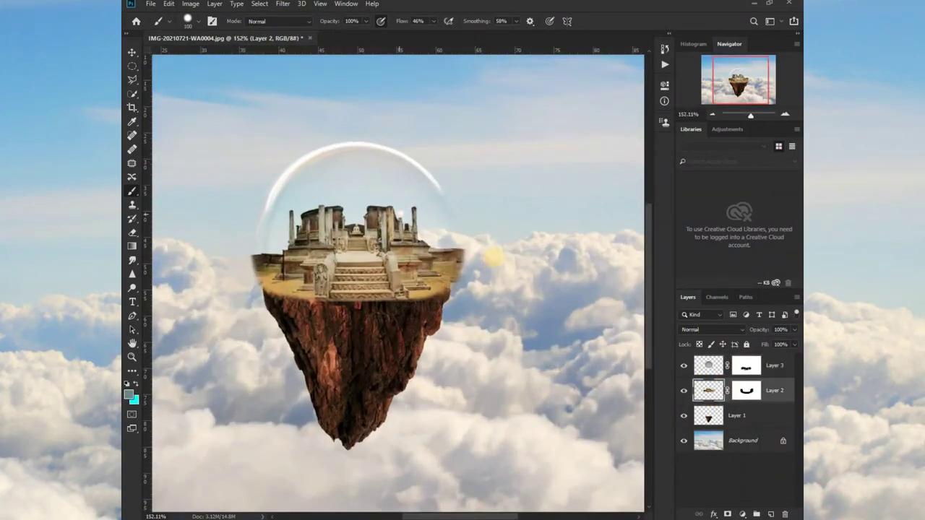
click(747, 391)
scroll(487, 240, up, 2)
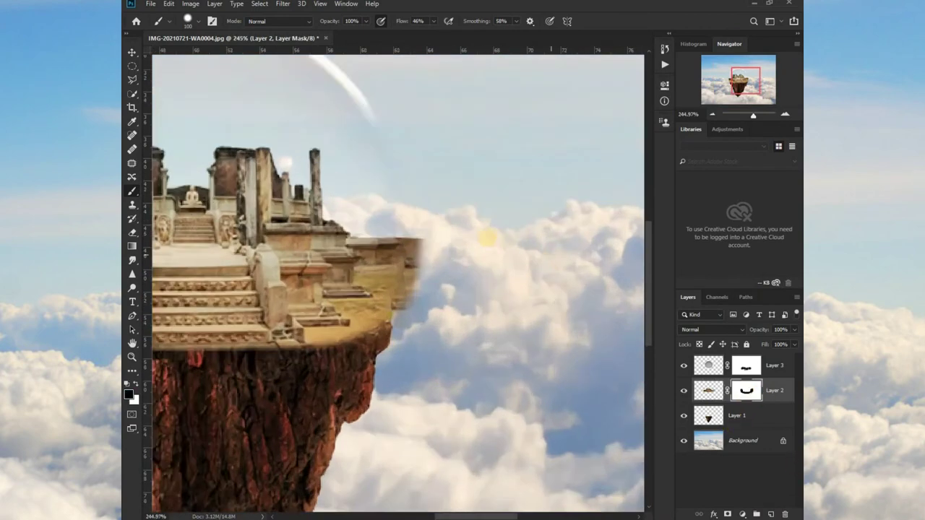
scroll(458, 248, up, 1)
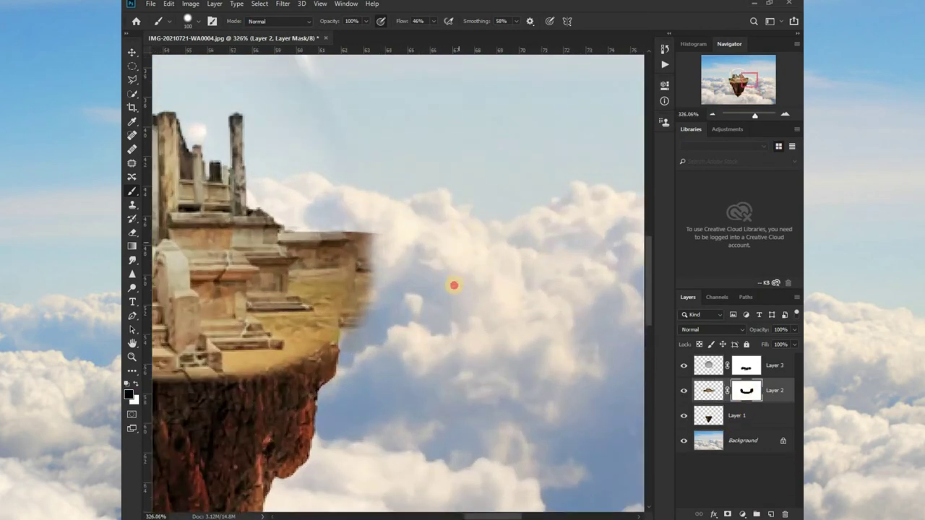
Paint the mask to soften the temple platform's right rim into the clouds, then take the Move tool.
drag(364, 329, 367, 233)
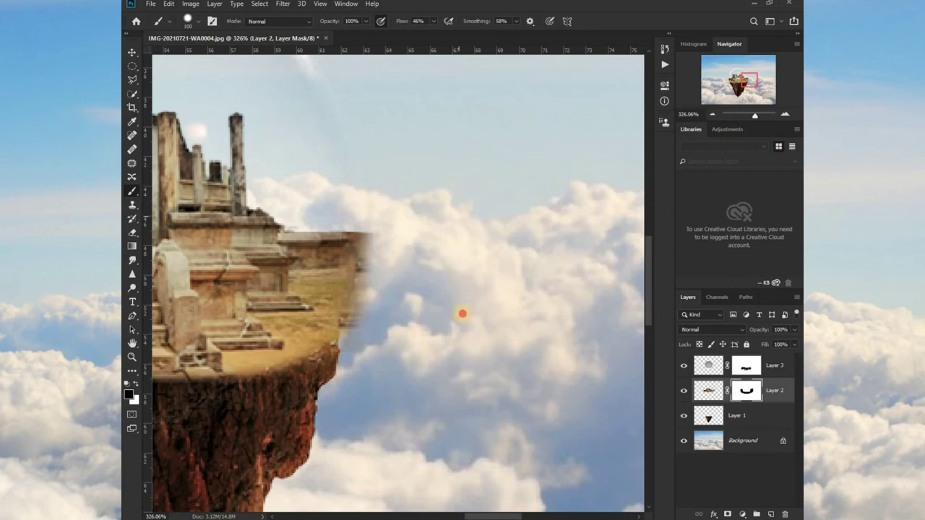
scroll(455, 339, down, 5)
scroll(223, 320, up, 1)
scroll(308, 257, up, 2)
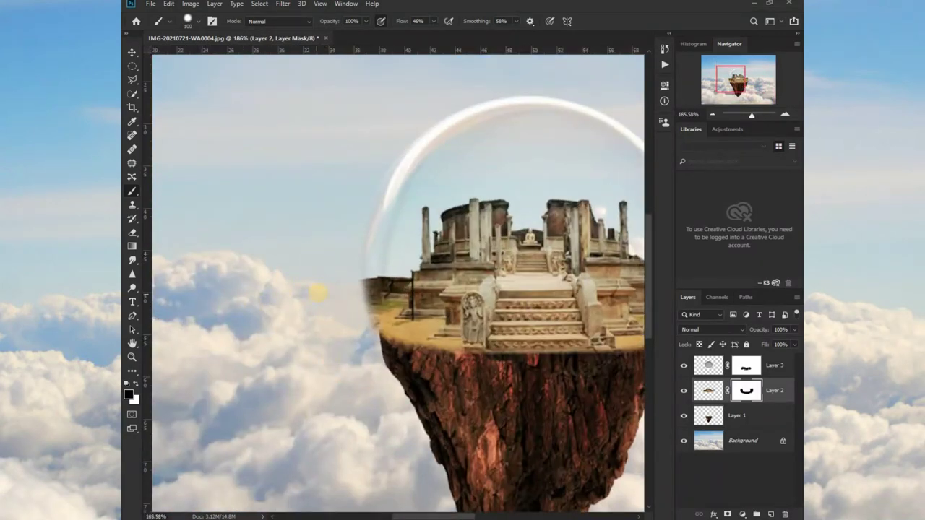
scroll(385, 388, down, 2)
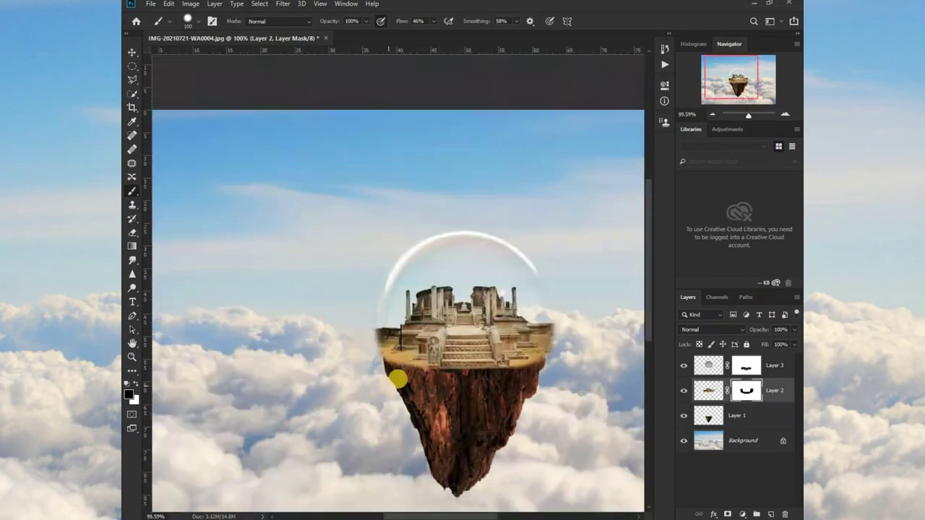
scroll(500, 230, down, 1)
scroll(496, 320, down, 2)
scroll(416, 310, up, 3)
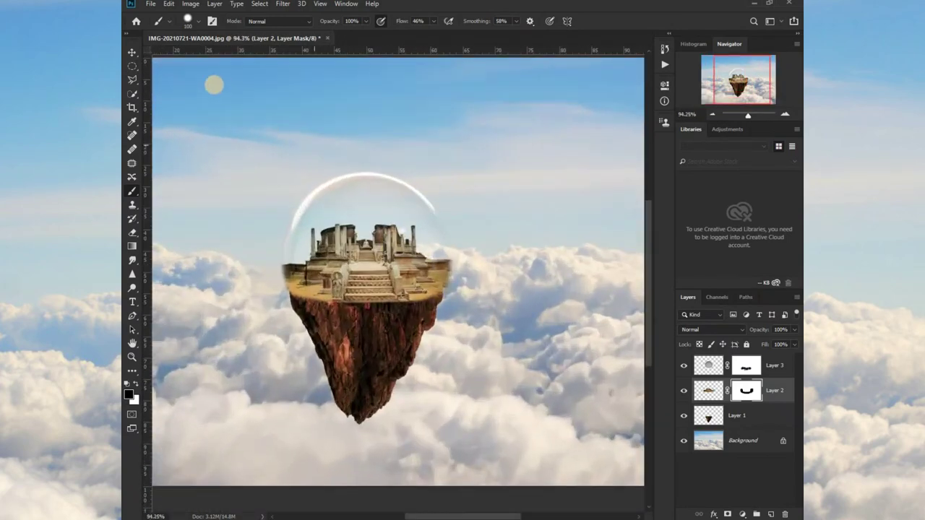
click(133, 52)
Change the dome layer, Layer 3, from Overlay to Soft Light blending.
scroll(378, 306, down, 2)
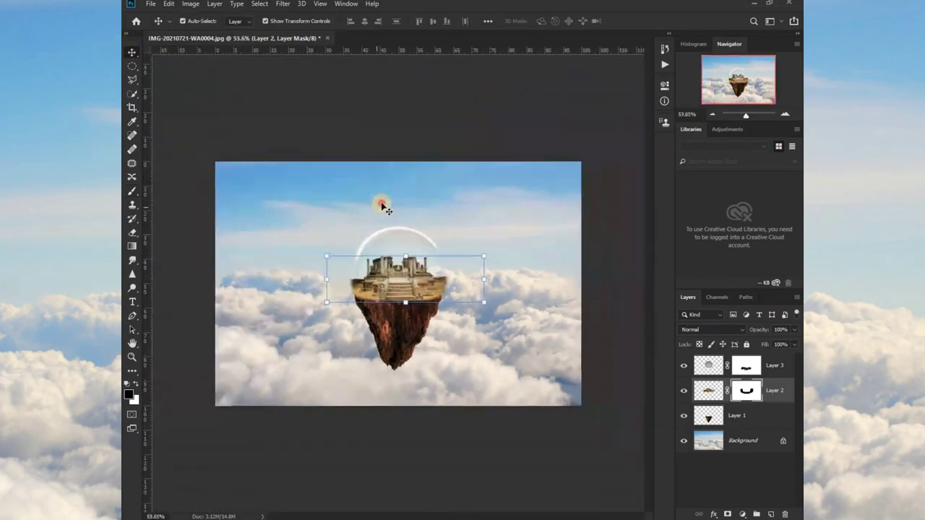
scroll(408, 316, up, 2)
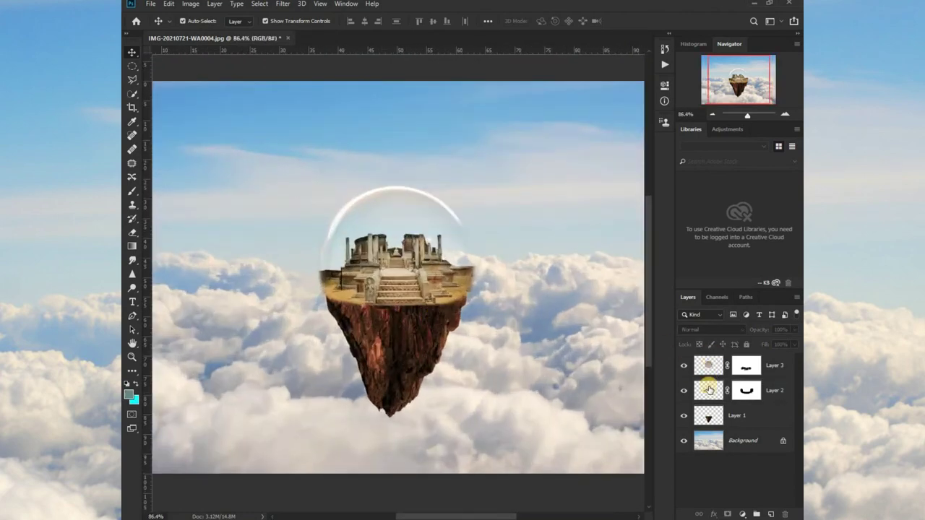
click(422, 205)
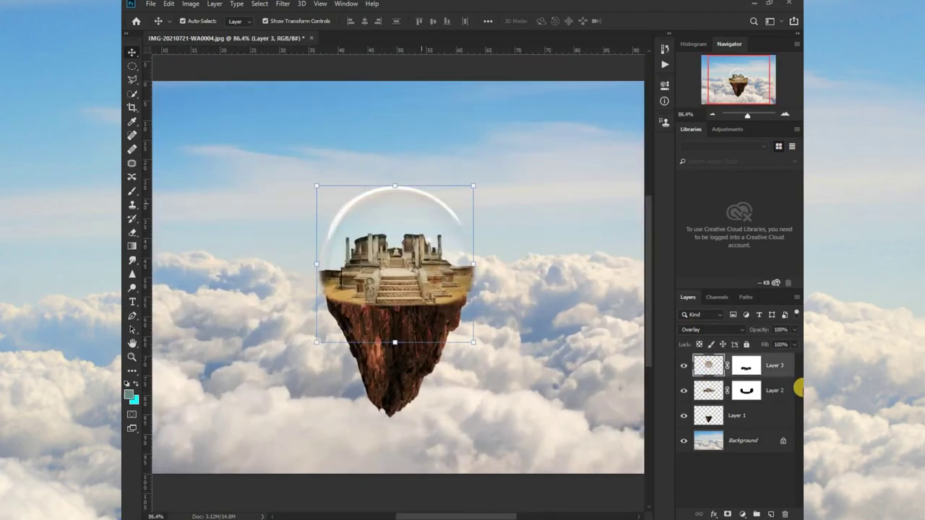
click(732, 334)
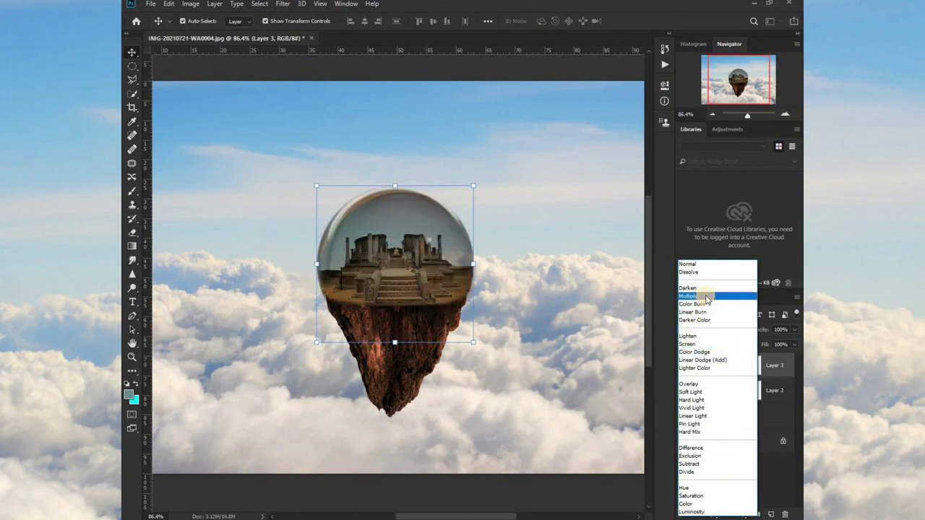
click(701, 398)
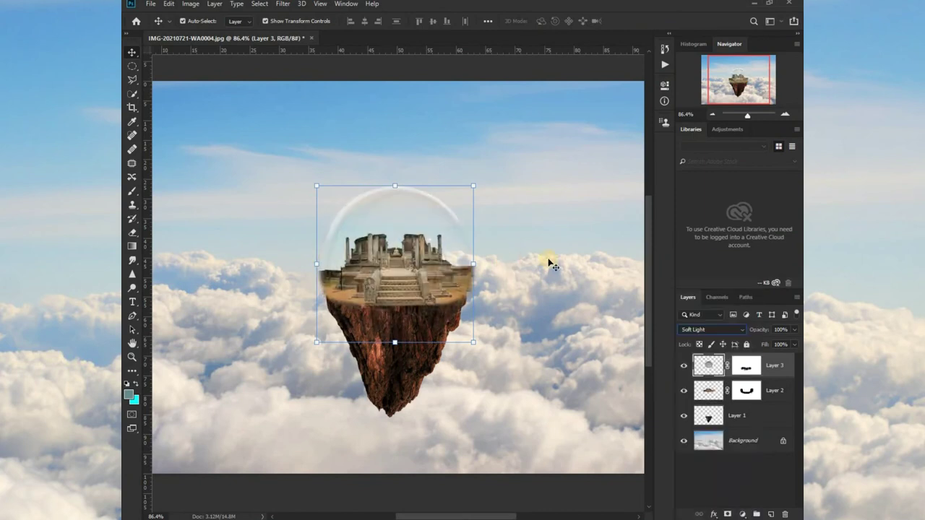
click(547, 258)
Inspect the faint glass rim, reselecting and deselecting the dome layer.
scroll(384, 367, down, 1)
scroll(383, 339, up, 1)
scroll(382, 318, down, 1)
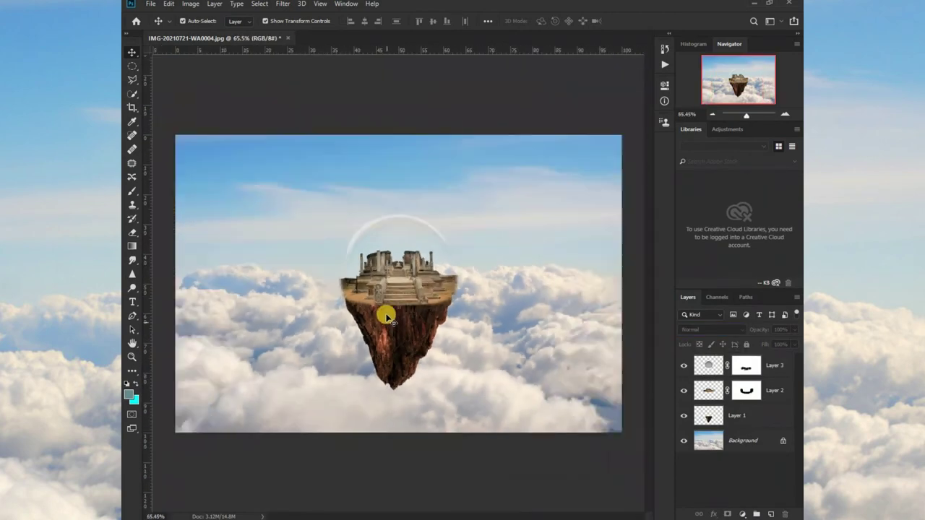
scroll(383, 304, down, 2)
scroll(386, 298, up, 3)
scroll(396, 376, down, 1)
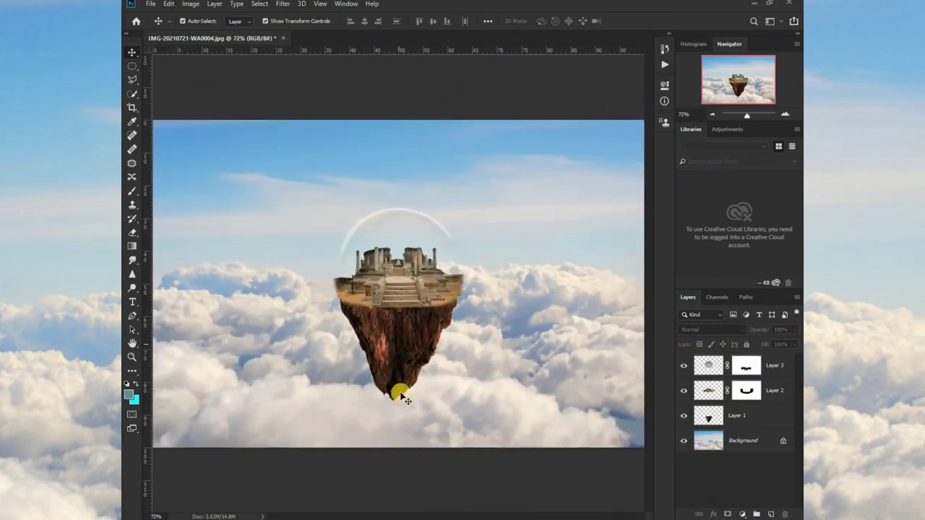
scroll(386, 347, up, 2)
click(363, 245)
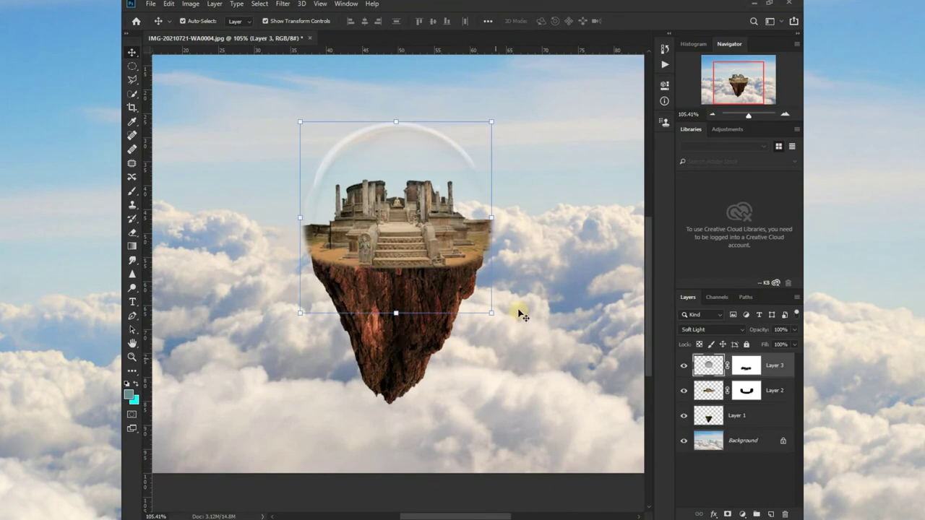
click(459, 281)
scroll(382, 269, up, 3)
scroll(381, 268, down, 1)
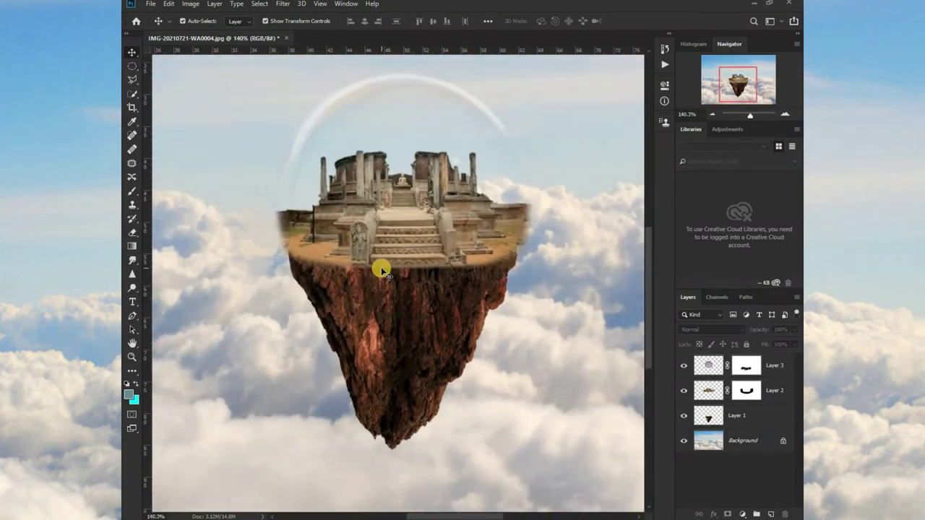
scroll(516, 388, down, 2)
Add a Color Balance layer with midtones Cyan-Red +2, Magenta-Green -2, Yellow-Blue -4.
click(749, 513)
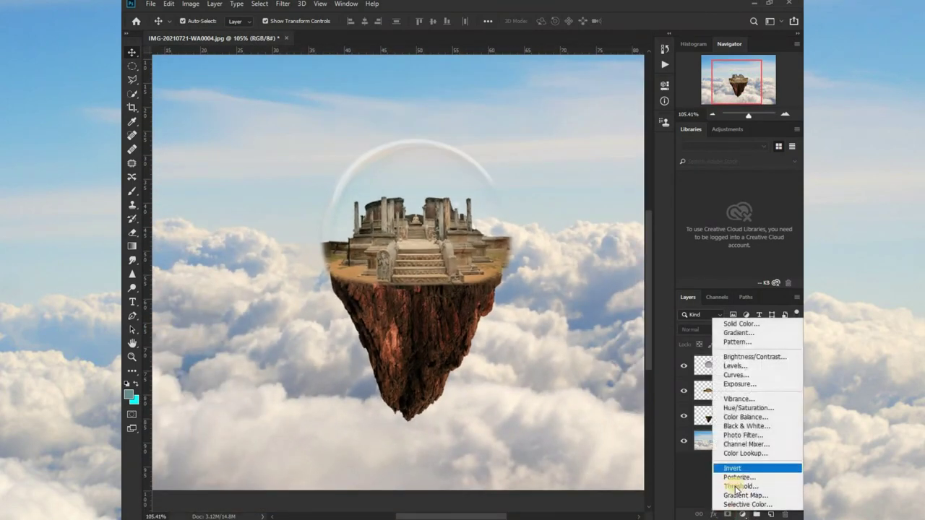
click(751, 419)
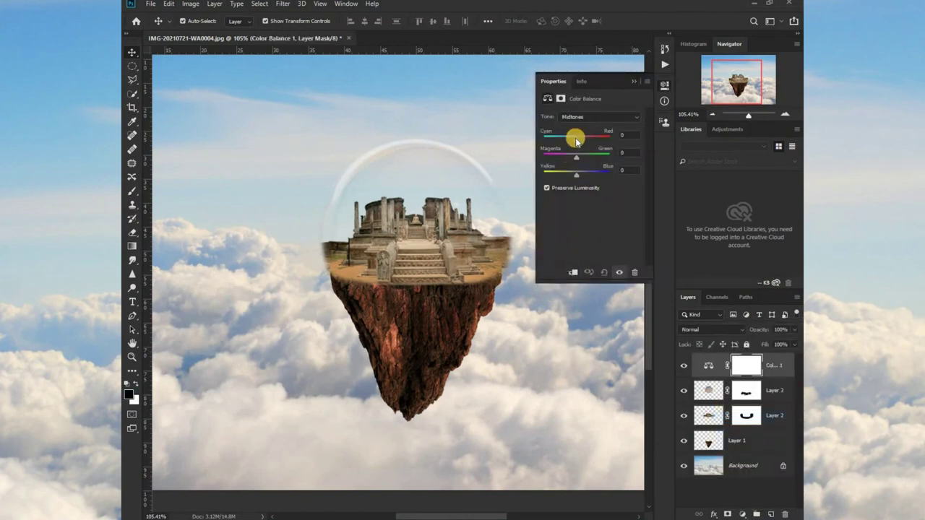
drag(576, 141, 565, 145)
drag(577, 155, 574, 212)
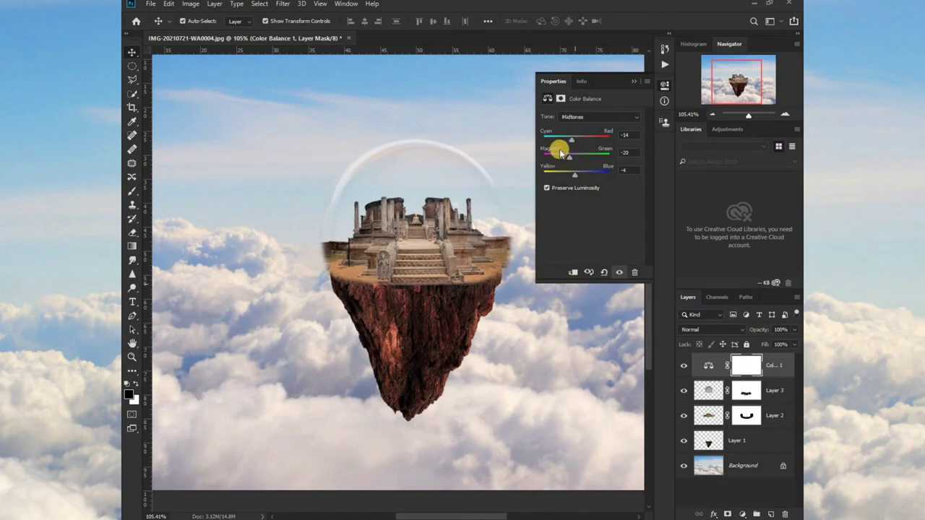
key(ctrl+plus)
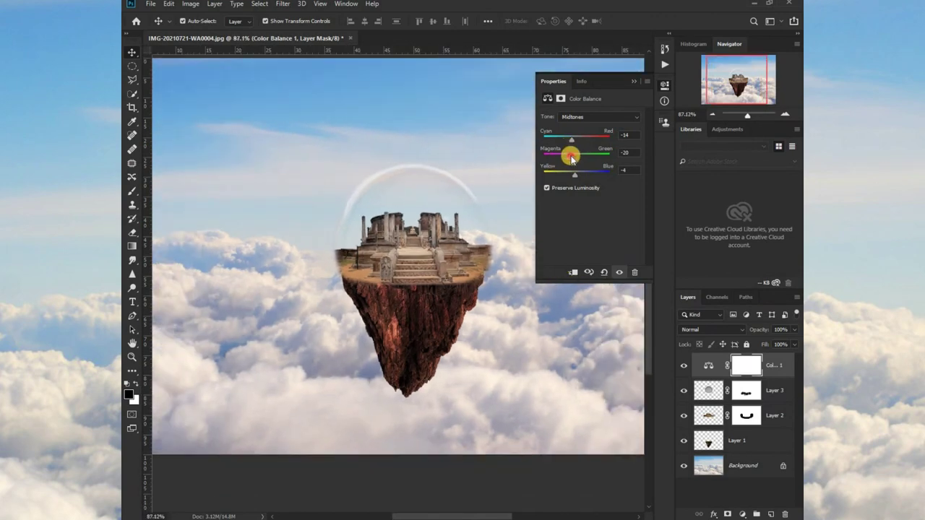
drag(573, 155, 571, 159)
key(ctrl+minus)
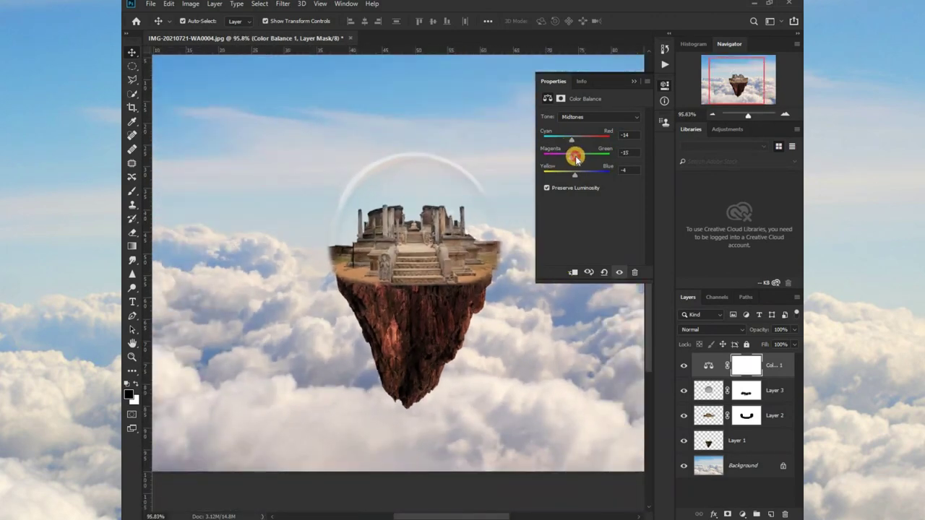
click(574, 140)
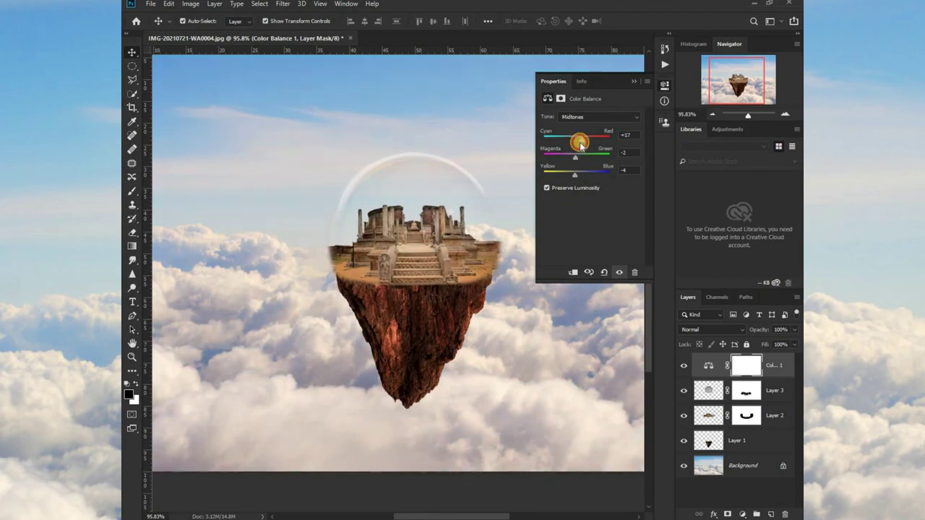
key(ctrl+minus)
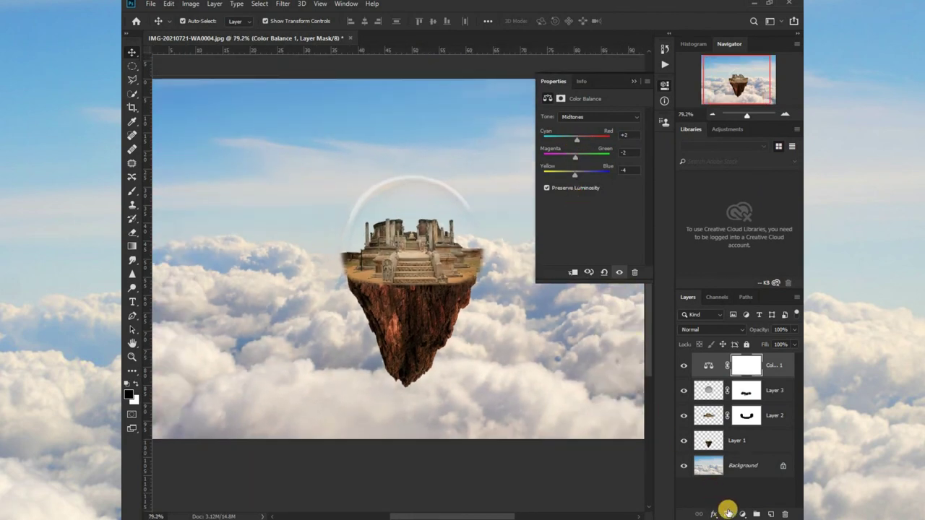
Add a Hue/Saturation layer with saturation -14 and lightness -15.
click(742, 514)
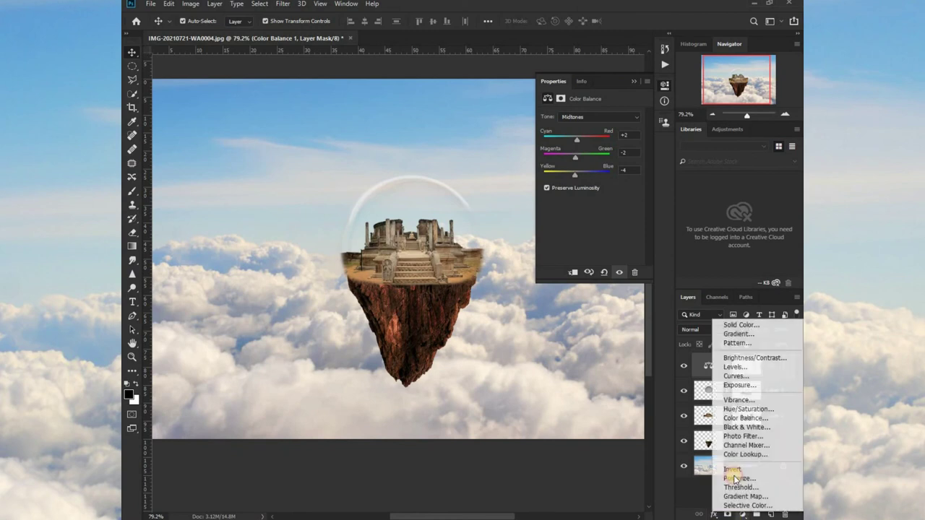
click(765, 409)
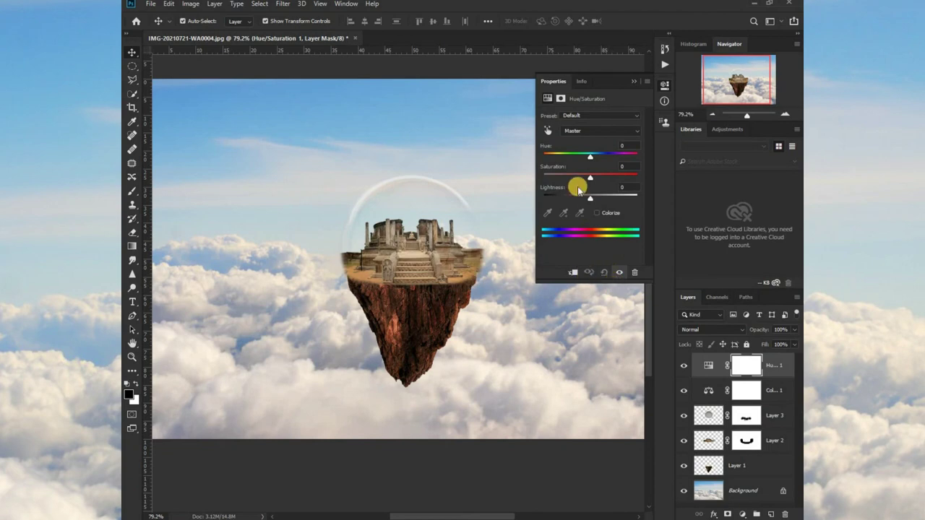
click(547, 132)
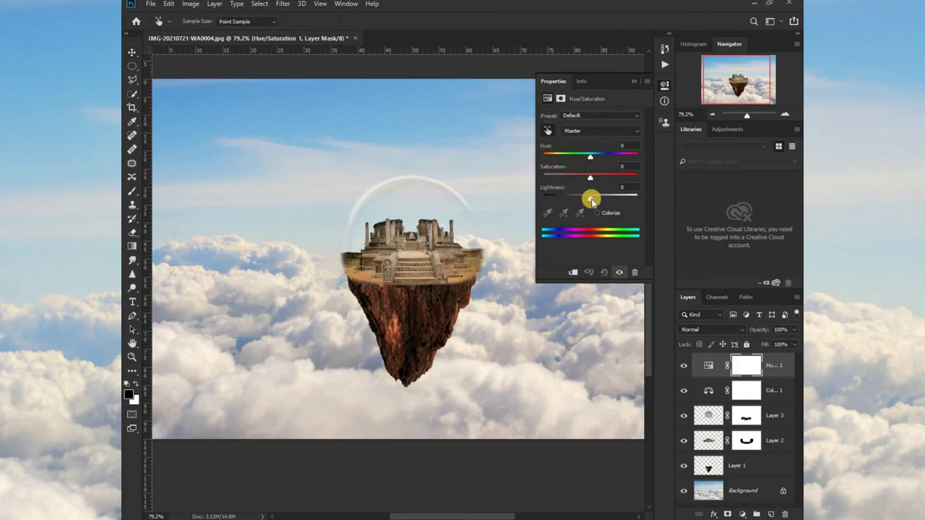
drag(589, 197, 583, 198)
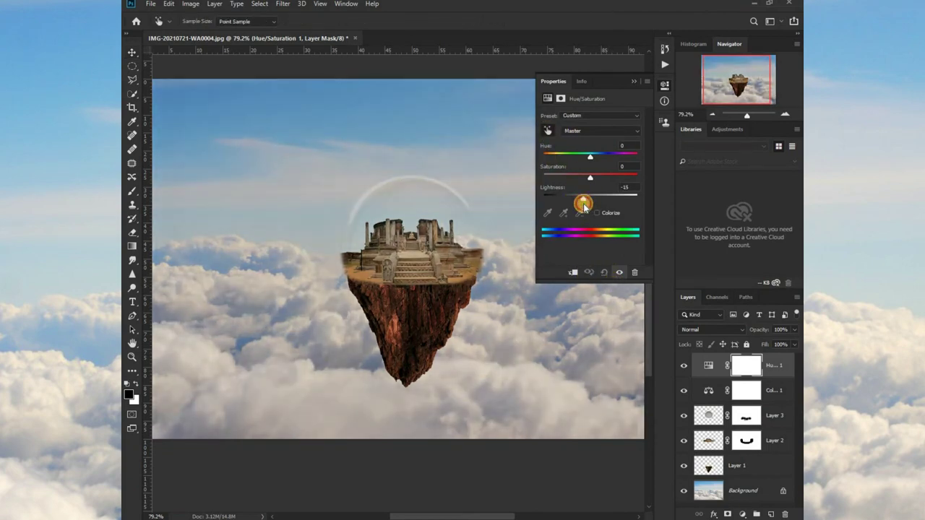
click(588, 178)
drag(592, 181, 582, 188)
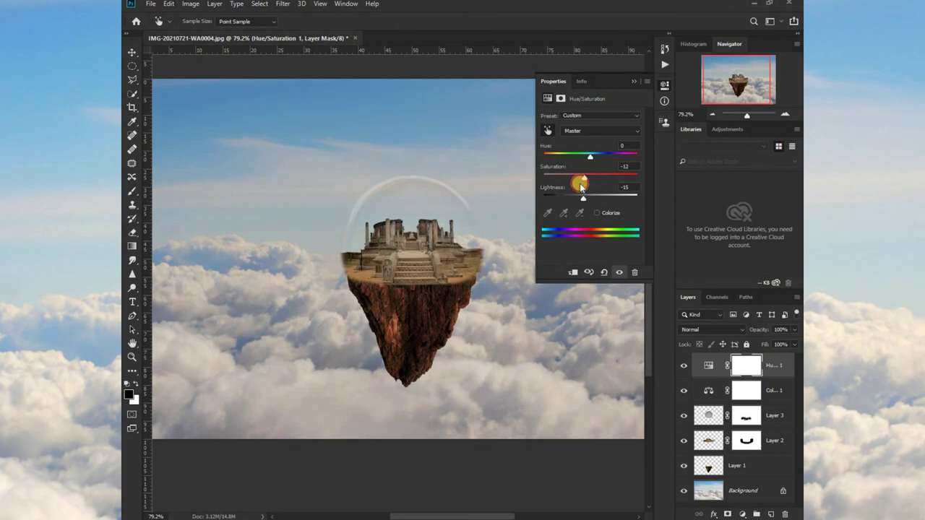
Collapse the Properties panel and review the finished titled Polonnaruwa poster.
click(605, 311)
scroll(605, 310, down, 4)
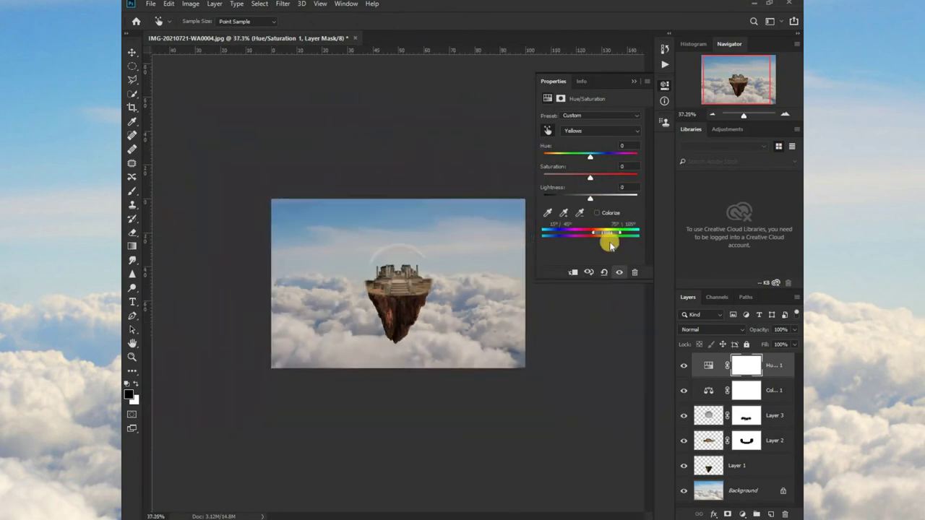
click(634, 80)
scroll(340, 318, up, 2)
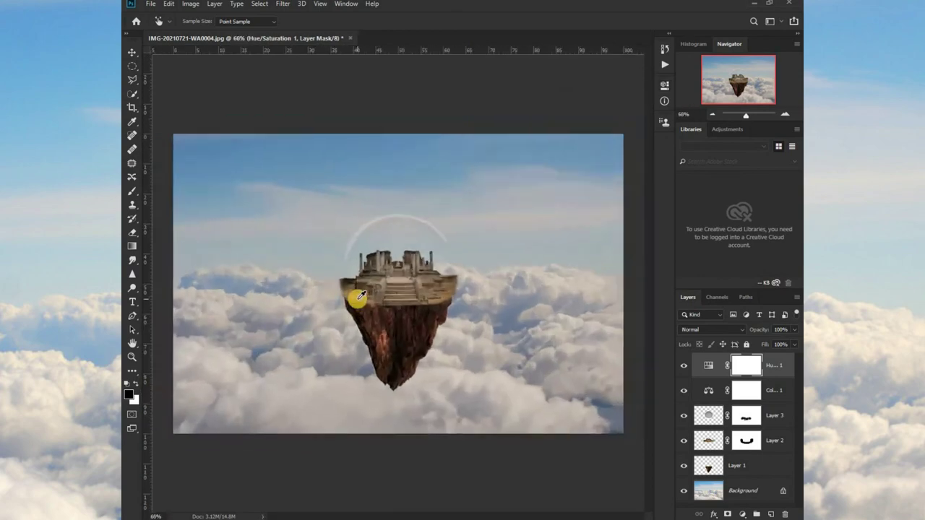
scroll(357, 295, up, 2)
scroll(459, 306, up, 2)
scroll(459, 306, down, 2)
scroll(572, 324, down, 1)
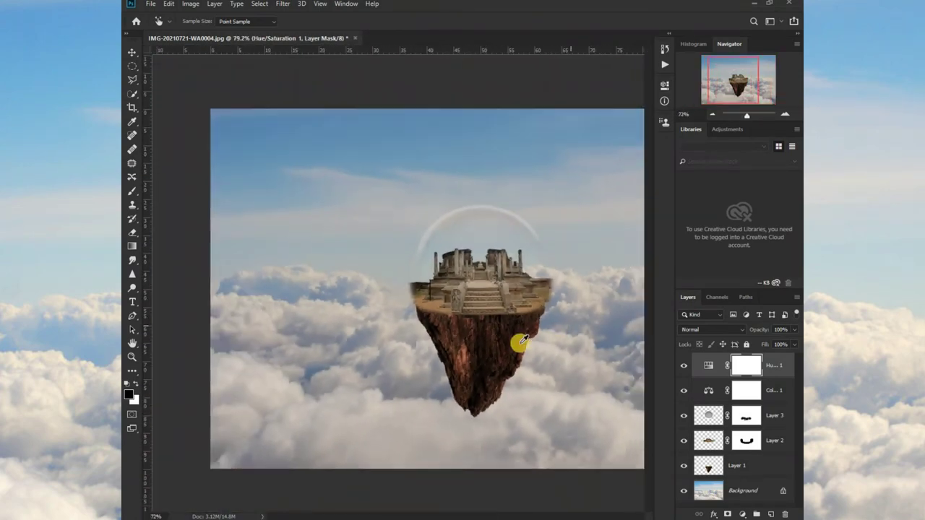
scroll(518, 345, down, 1)
scroll(424, 320, up, 1)
scroll(403, 308, up, 1)
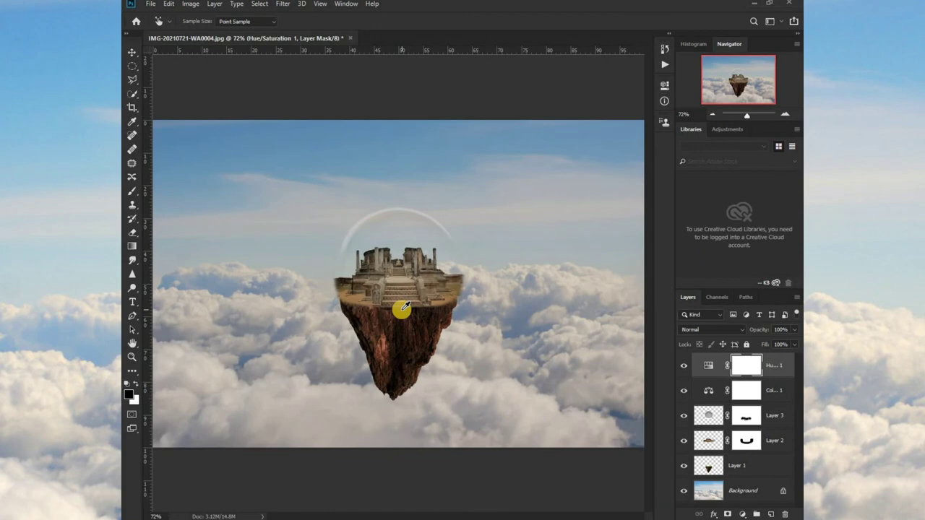
scroll(402, 308, up, 1)
scroll(393, 310, up, 1)
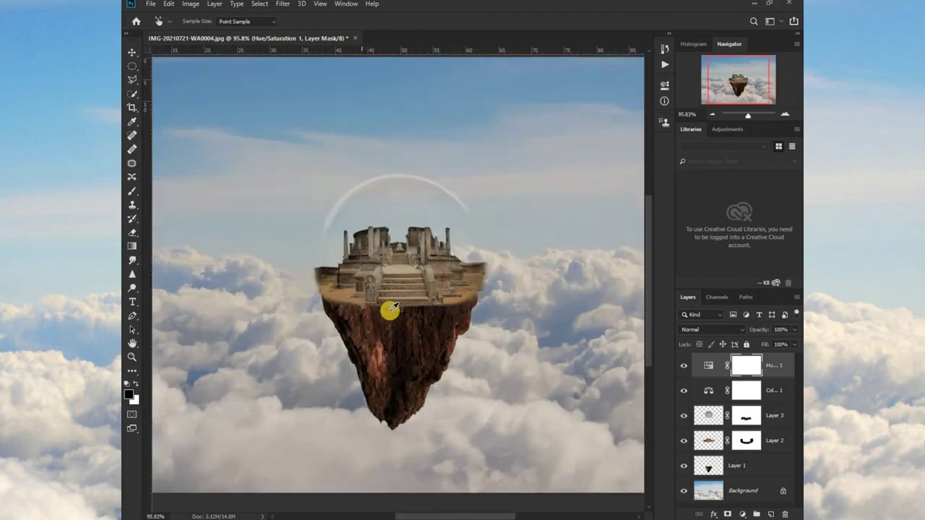
scroll(390, 309, up, 1)
scroll(387, 307, down, 1)
scroll(386, 308, down, 1)
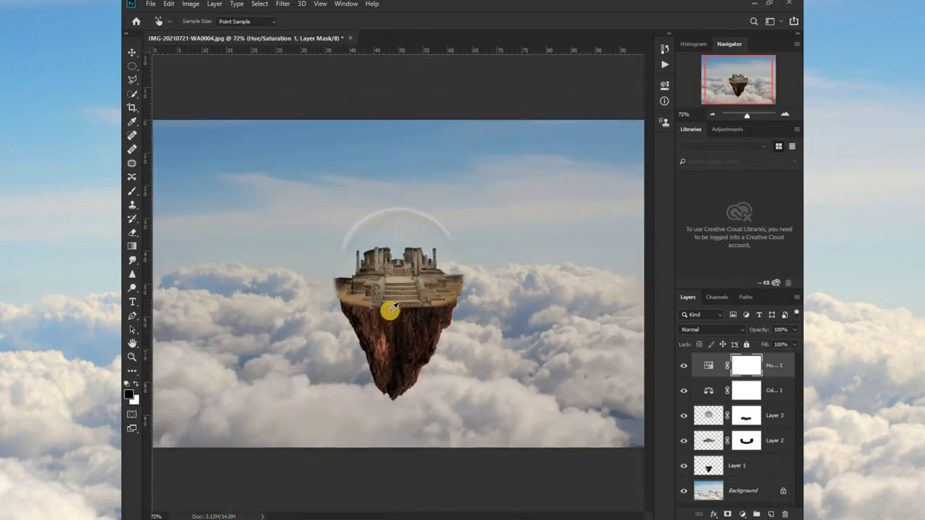
scroll(386, 306, down, 2)
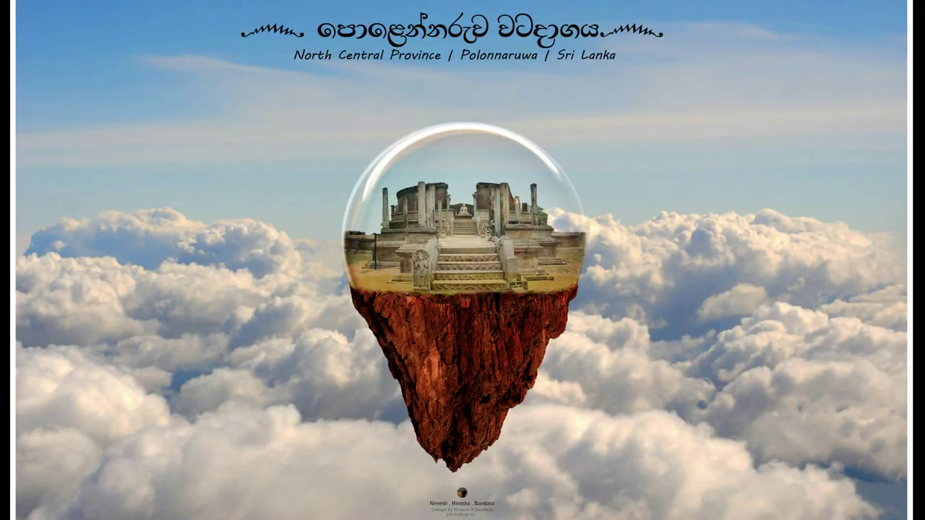